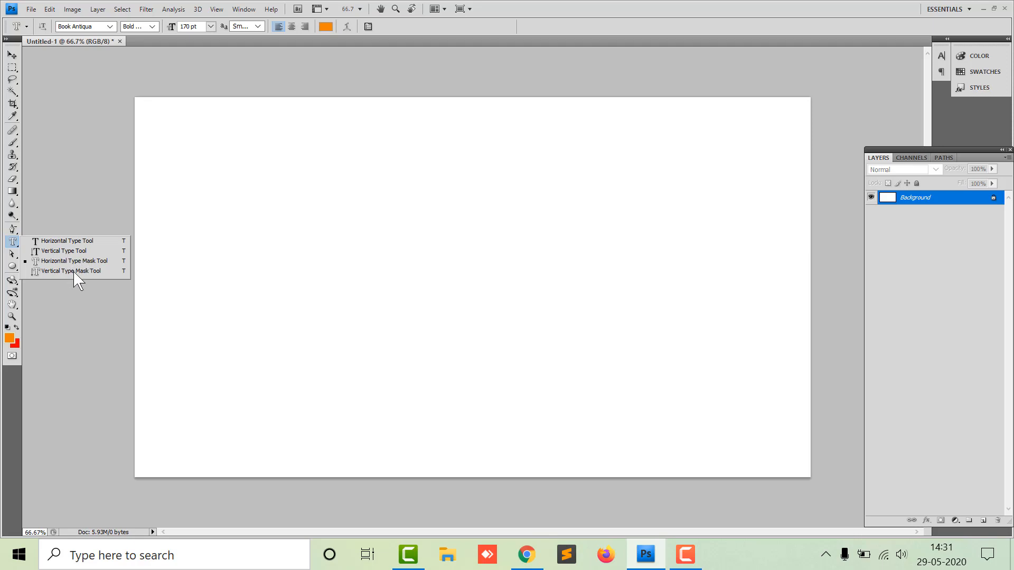
# Create a horizontal text-shaped selection reading "welcome photoshop" near the top of the canvas using the Horizontal Type Mask Tool.
pyautogui.click(77, 260)
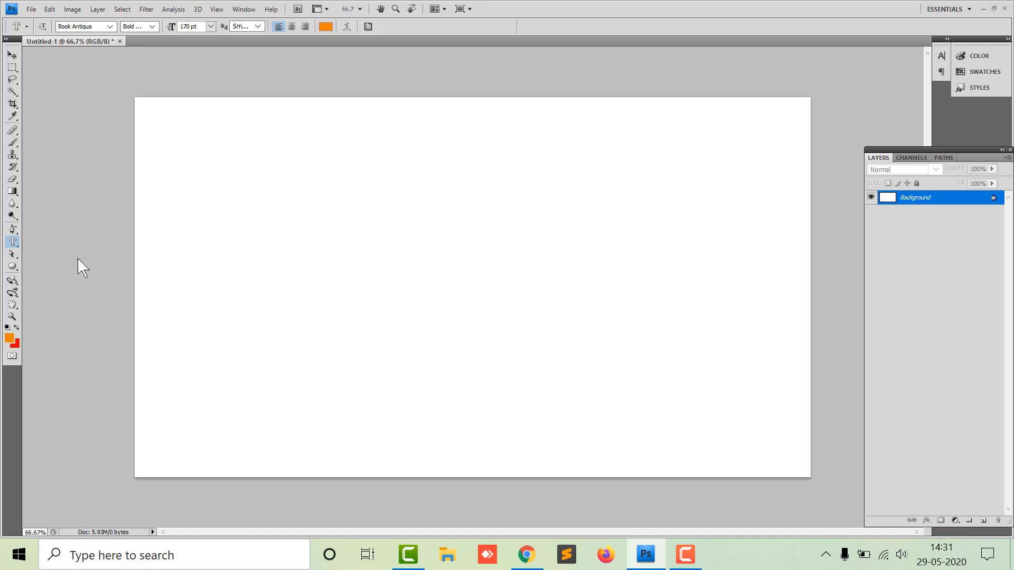
pyautogui.click(173, 162)
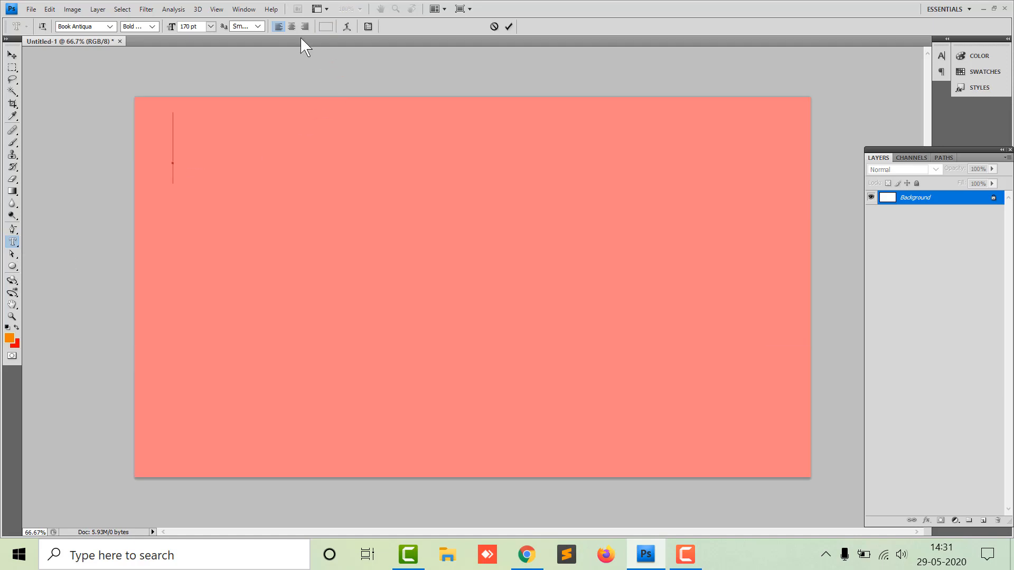
pyautogui.write('welcome')
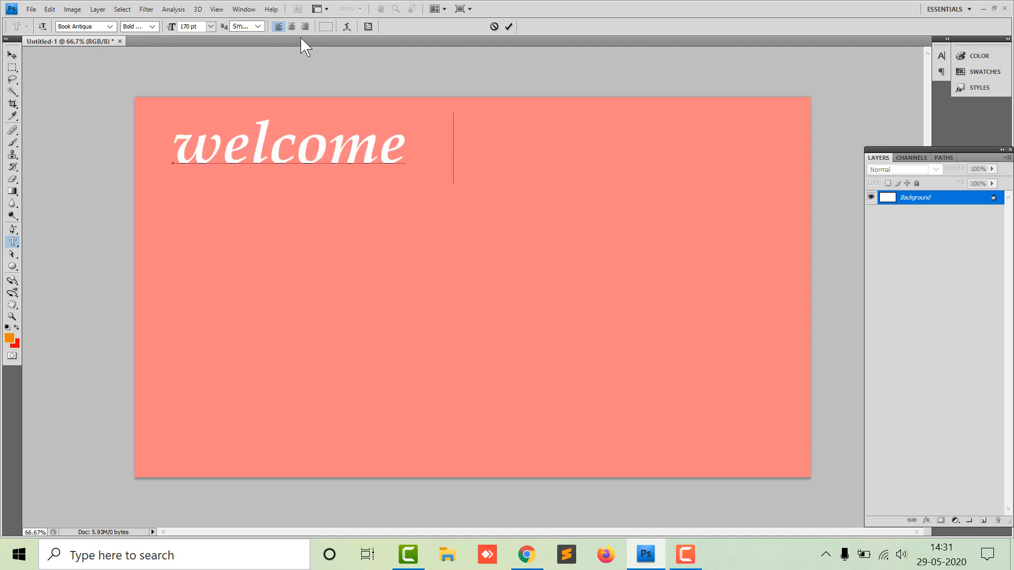
pyautogui.write('  photo ')
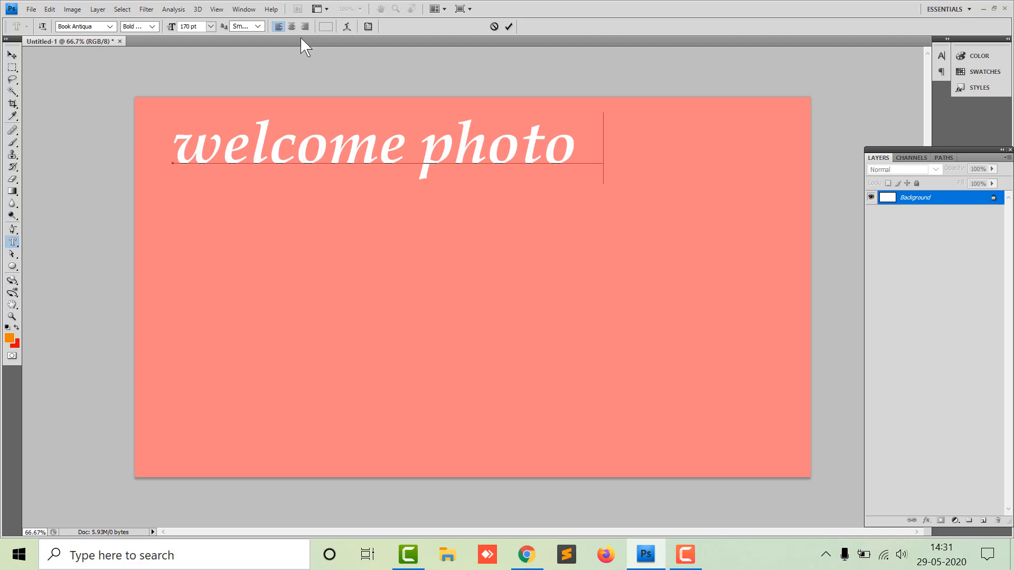
pyautogui.write('hop')
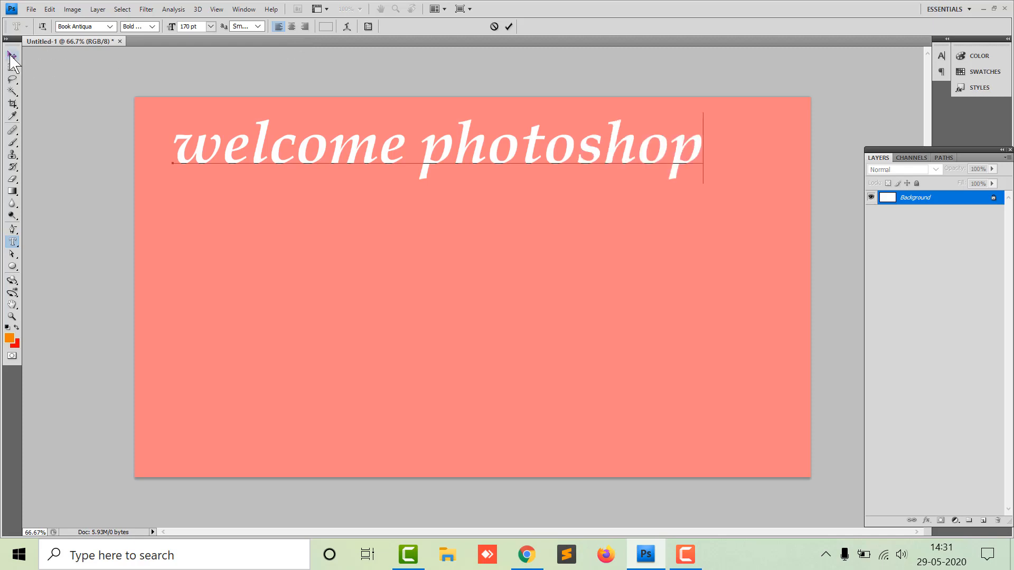
pyautogui.click(11, 56)
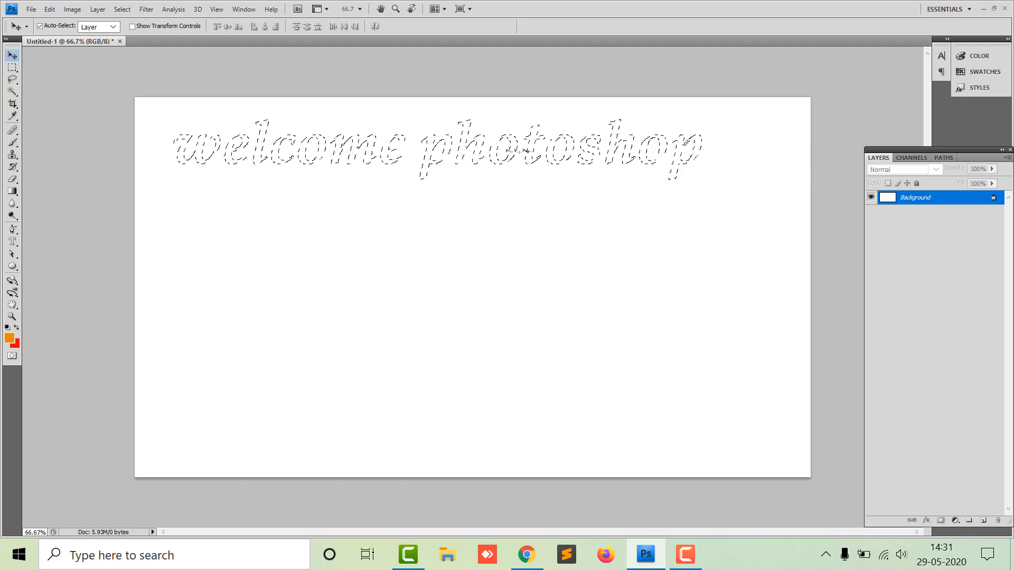
# Fill the "welcome photoshop" selection with a linear Violet, Orange gradient running from its first letter to its last.
pyautogui.click(13, 241)
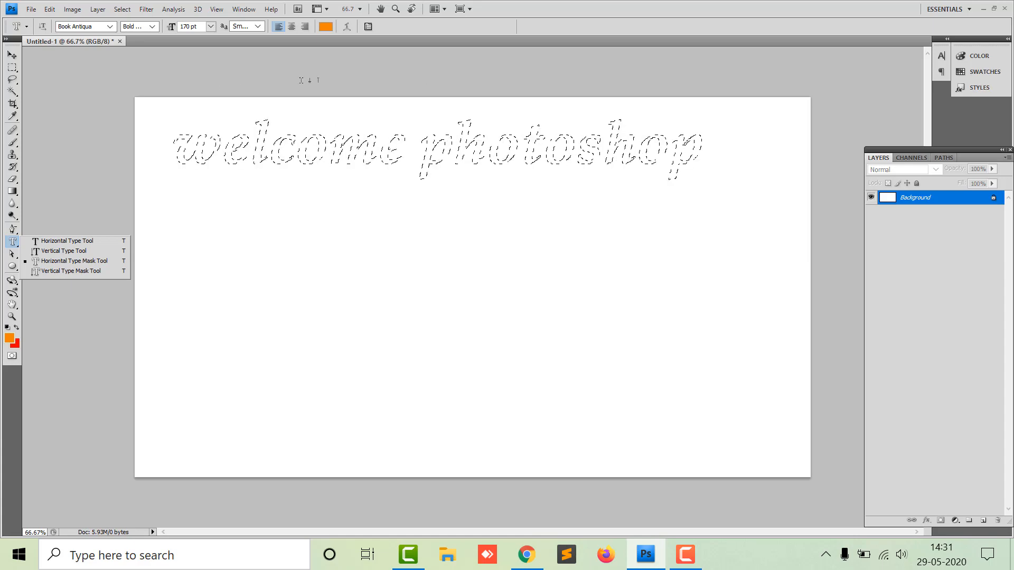
pyautogui.click(12, 191)
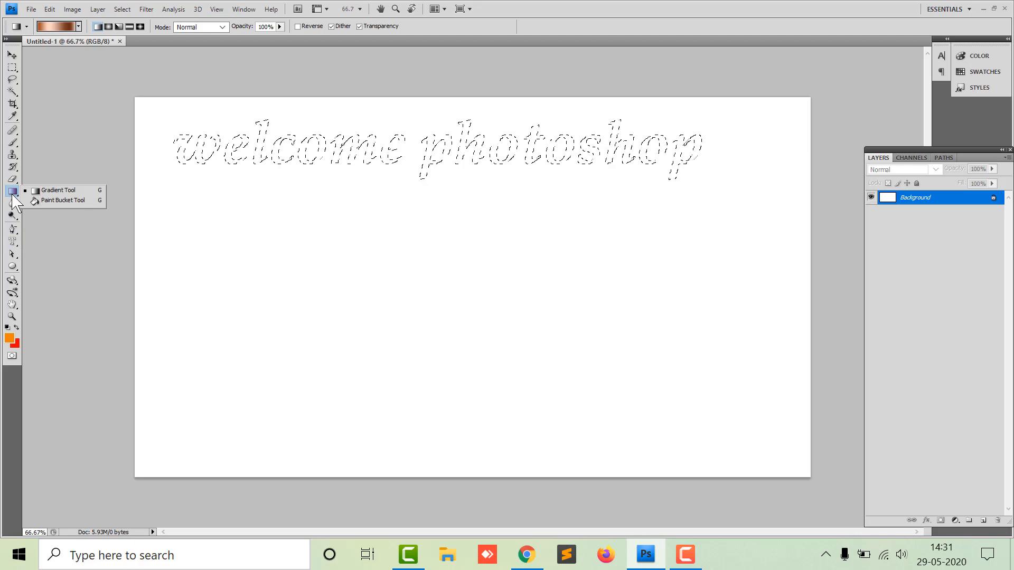
pyautogui.click(68, 193)
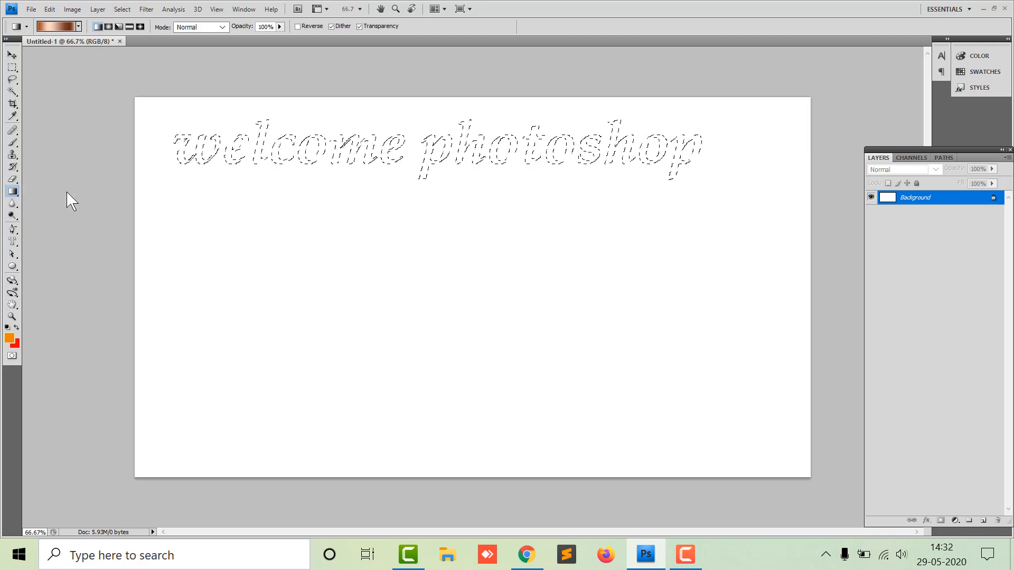
pyautogui.click(79, 27)
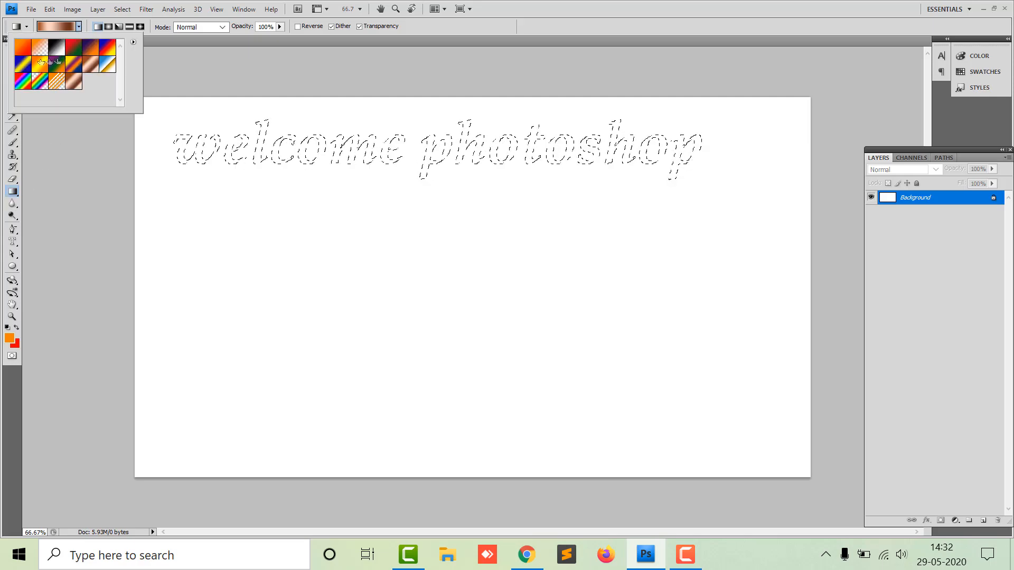
pyautogui.click(96, 54)
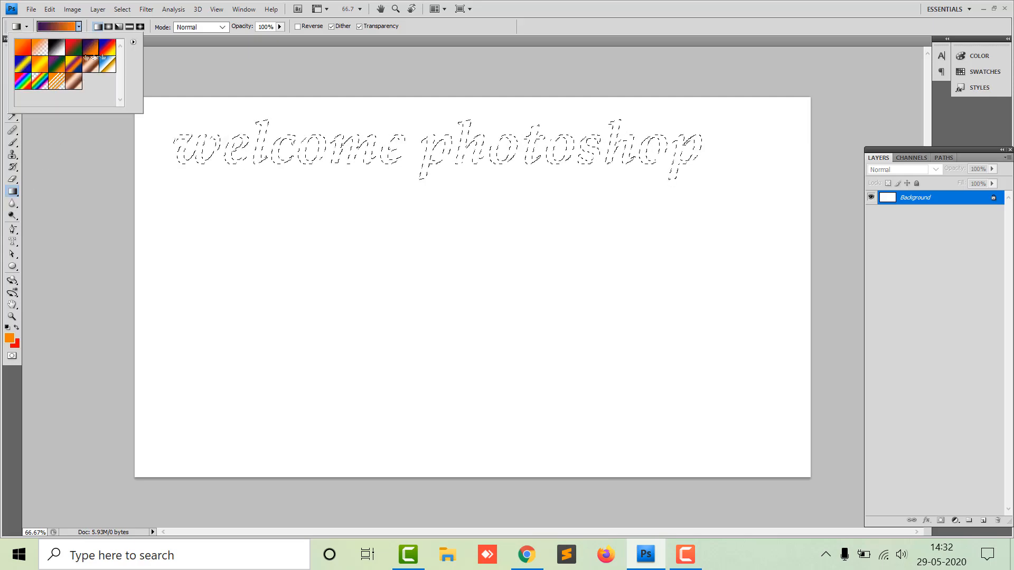
pyautogui.press('Return')
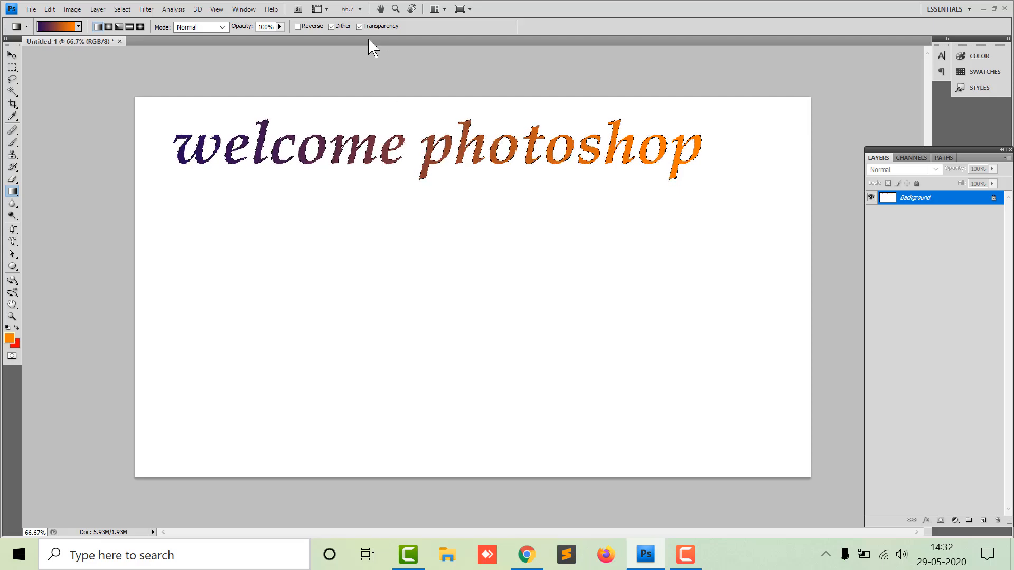
# Try a radial gradient and an angle gradient as the fill of the selected "welcome photoshop" lettering.
pyautogui.click(108, 26)
pyautogui.moveTo(407, 159); pyautogui.dragTo(584, 183)
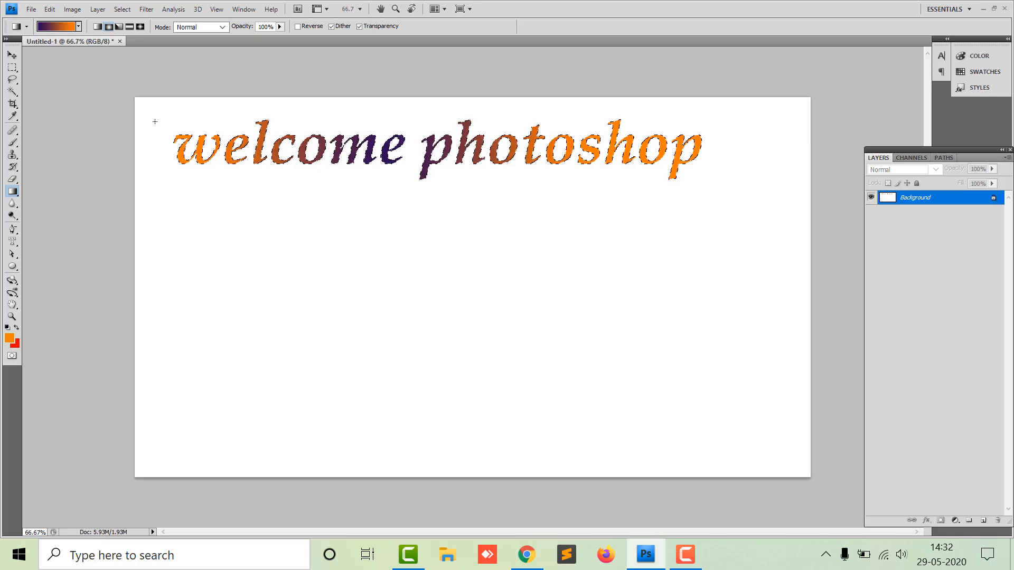
pyautogui.click(120, 26)
pyautogui.moveTo(465, 165); pyautogui.dragTo(534, 181)
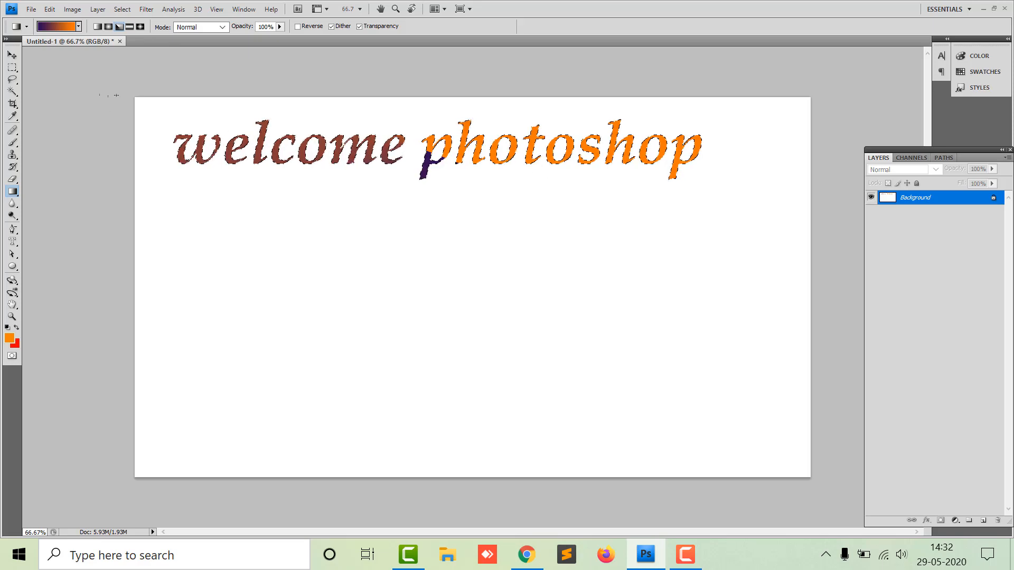
# Refill the selected lettering with a reflected gradient, followed by a diamond gradient drawn downward from the end of "welcome".
pyautogui.click(129, 27)
pyautogui.moveTo(303, 154); pyautogui.dragTo(523, 162)
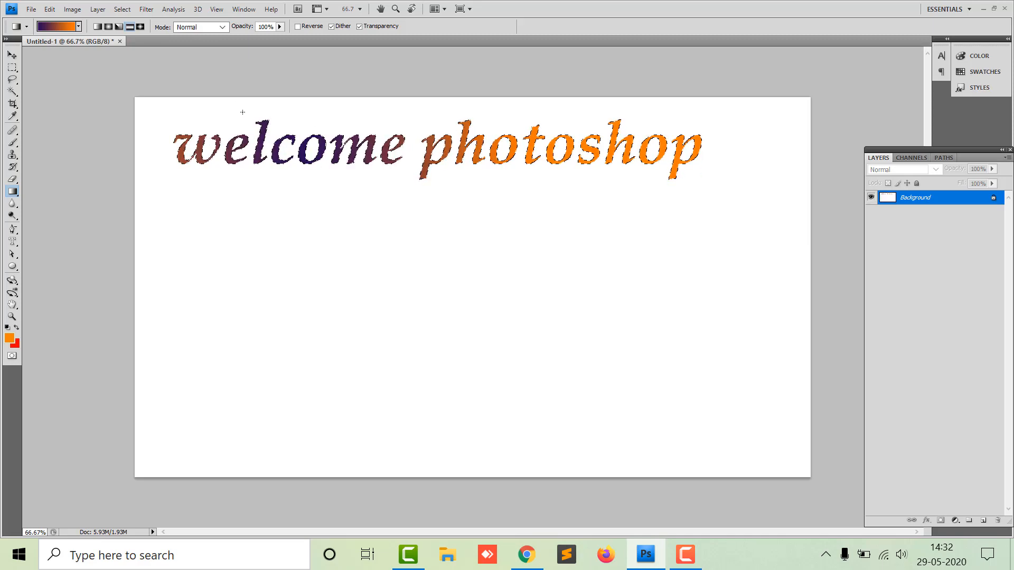
pyautogui.click(140, 26)
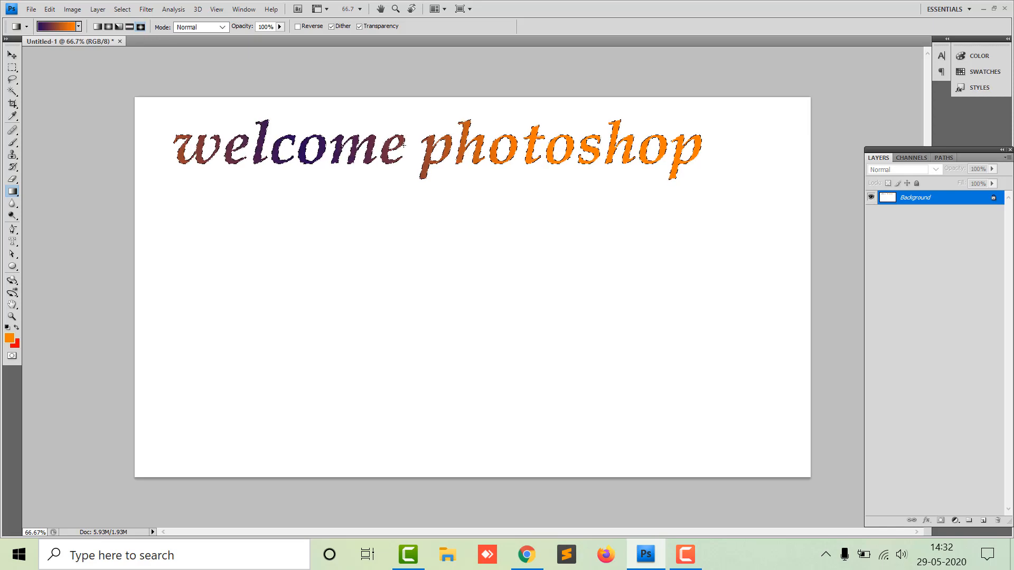
pyautogui.moveTo(407, 158); pyautogui.dragTo(415, 342)
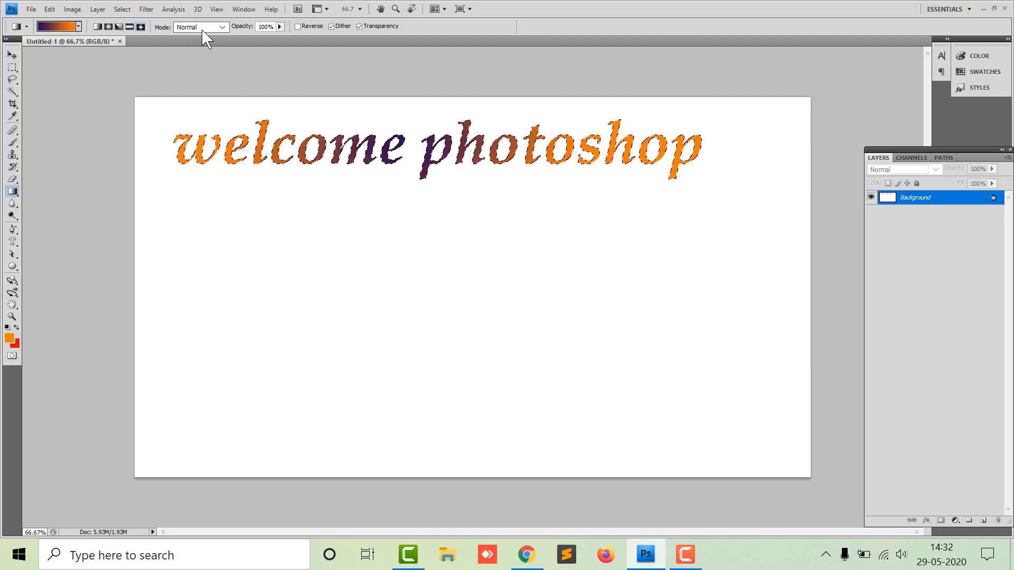
# Try Dissolve as the Gradient tool's blending mode, and settle on Lighten.
pyautogui.click(216, 29)
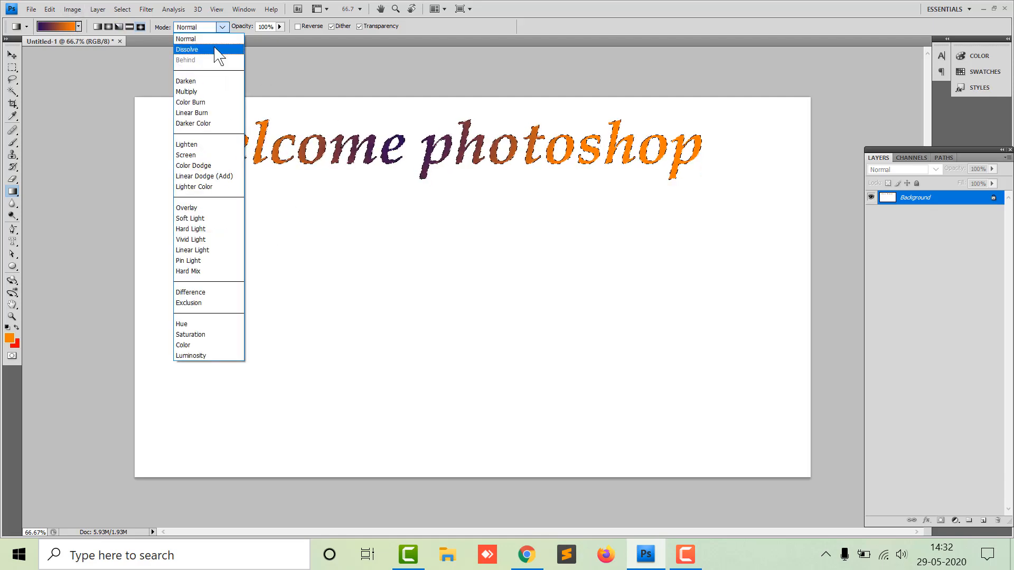
pyautogui.click(216, 49)
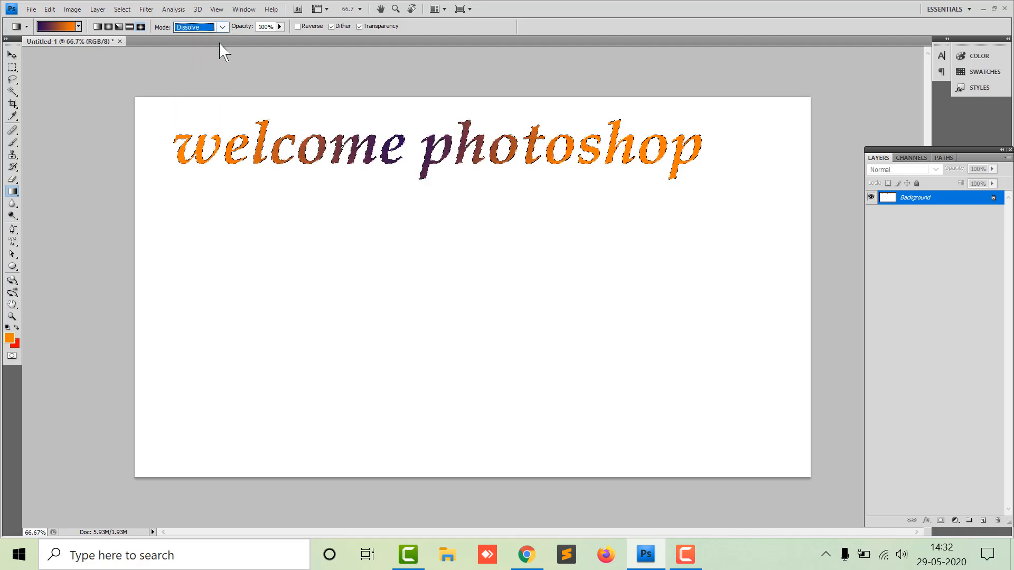
pyautogui.click(224, 27)
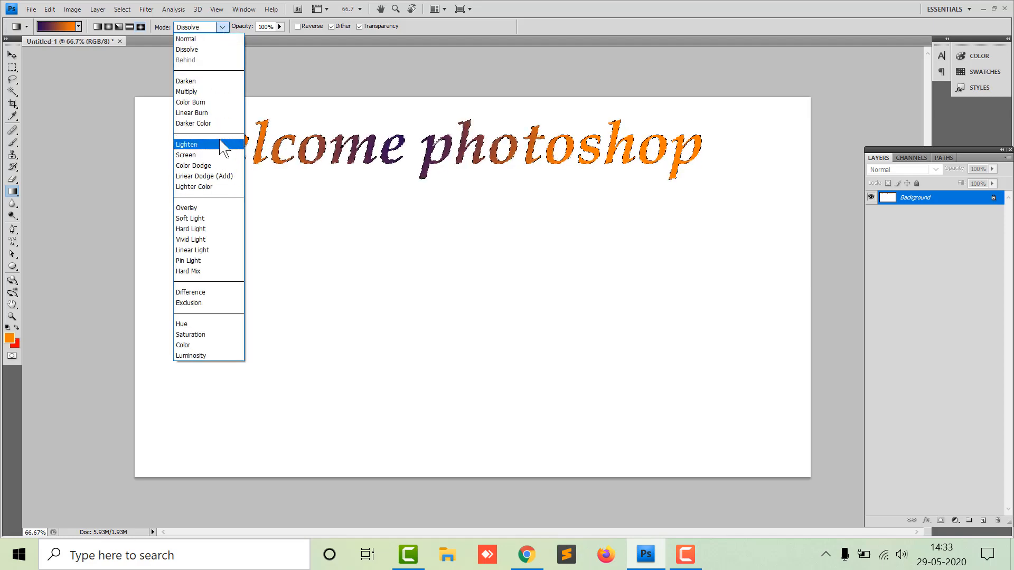
pyautogui.click(221, 145)
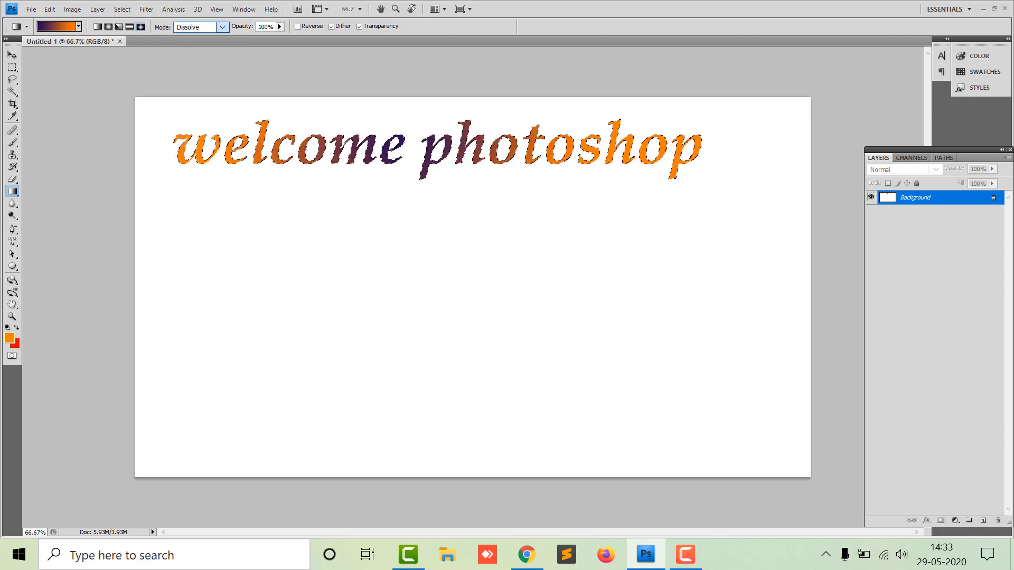
# Lower the gradient opacity to 75%, and open the Gradient Editor and cancel it.
pyautogui.click(279, 27)
pyautogui.moveTo(283, 37)
pyautogui.mouseDown()
pyautogui.moveTo(239, 38)
pyautogui.moveTo(265, 40)
pyautogui.mouseUp()
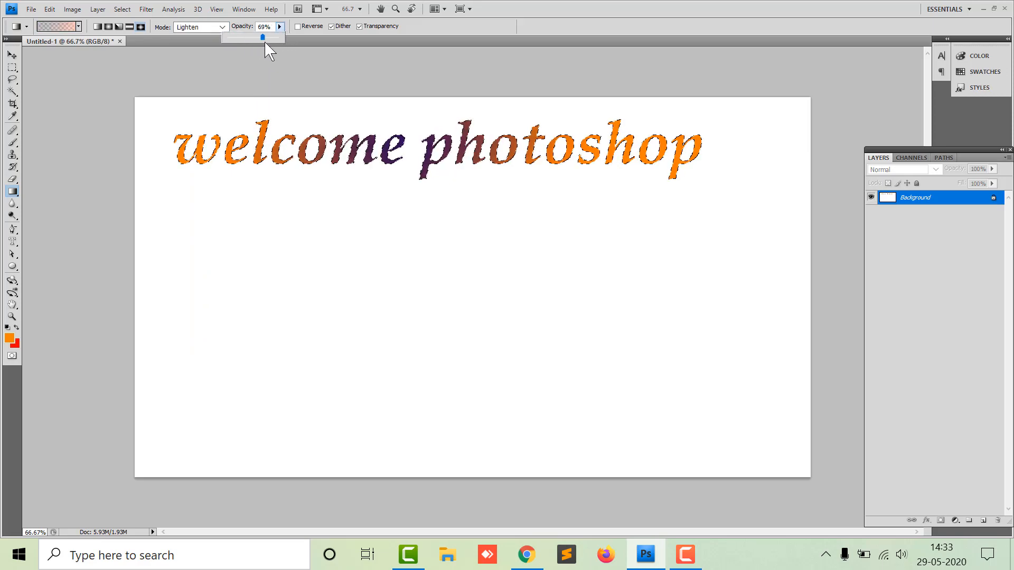
pyautogui.click(72, 27)
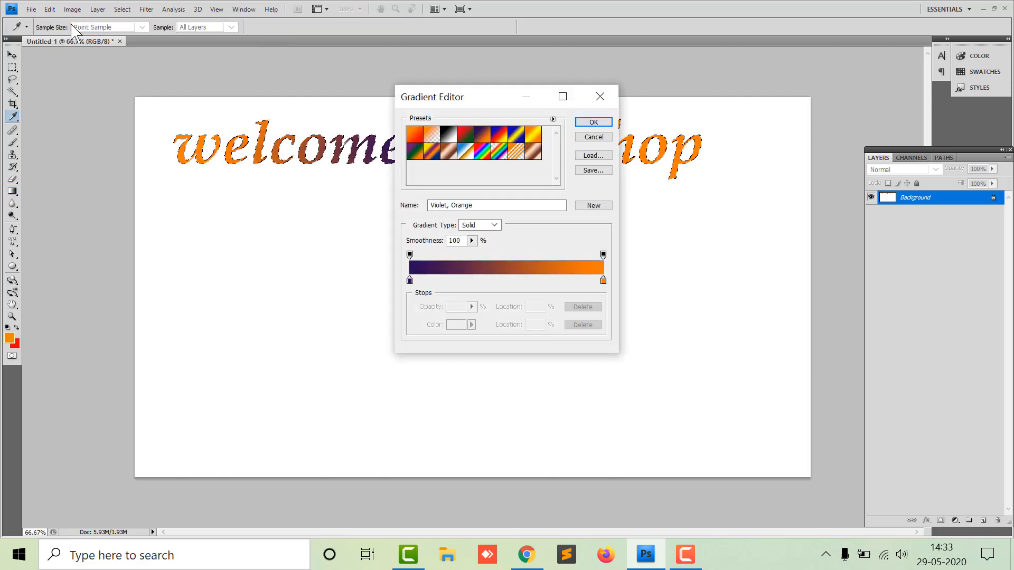
pyautogui.click(591, 137)
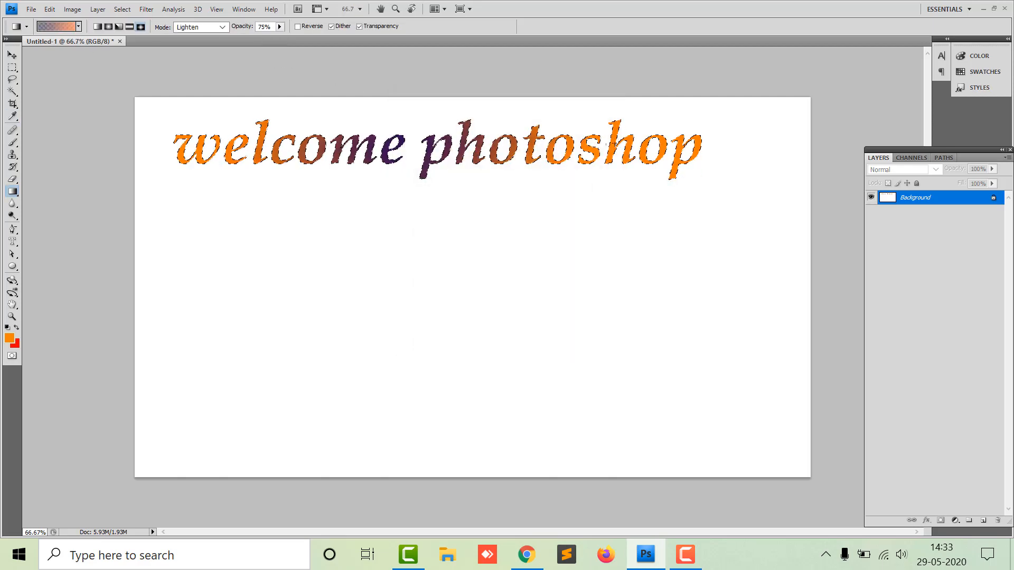
# Set the gradient opacity to 47% and apply the diamond gradient over the lettering from the initial "w" into "photoshop".
pyautogui.click(279, 27)
pyautogui.moveTo(280, 37); pyautogui.dragTo(300, 40)
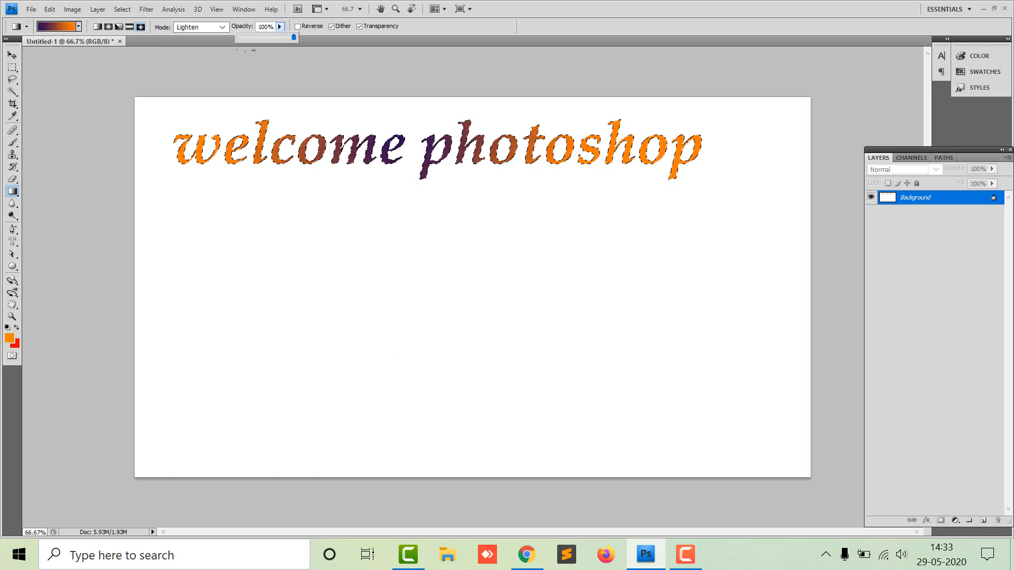
pyautogui.moveTo(295, 36); pyautogui.dragTo(266, 37)
pyautogui.moveTo(205, 142); pyautogui.dragTo(530, 179)
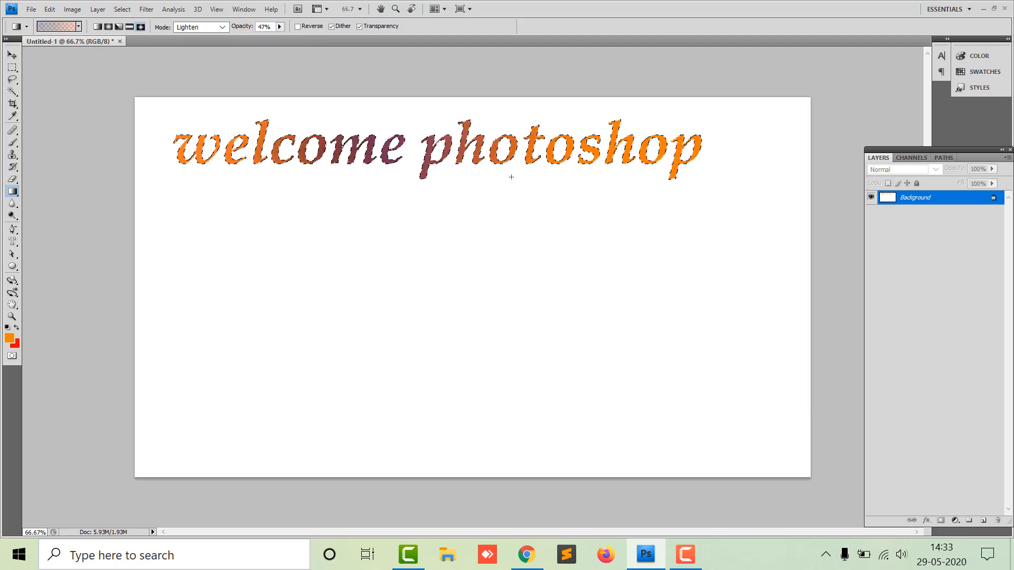
# Choose the red-to-green gradient preset for the Gradient tool.
pyautogui.click(78, 27)
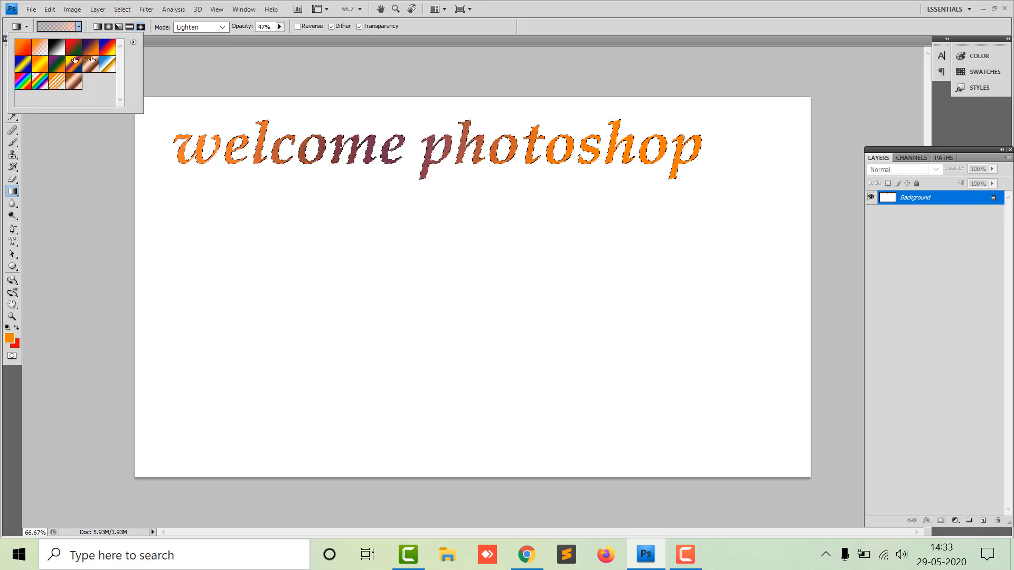
pyautogui.click(78, 48)
pyautogui.click(166, 111)
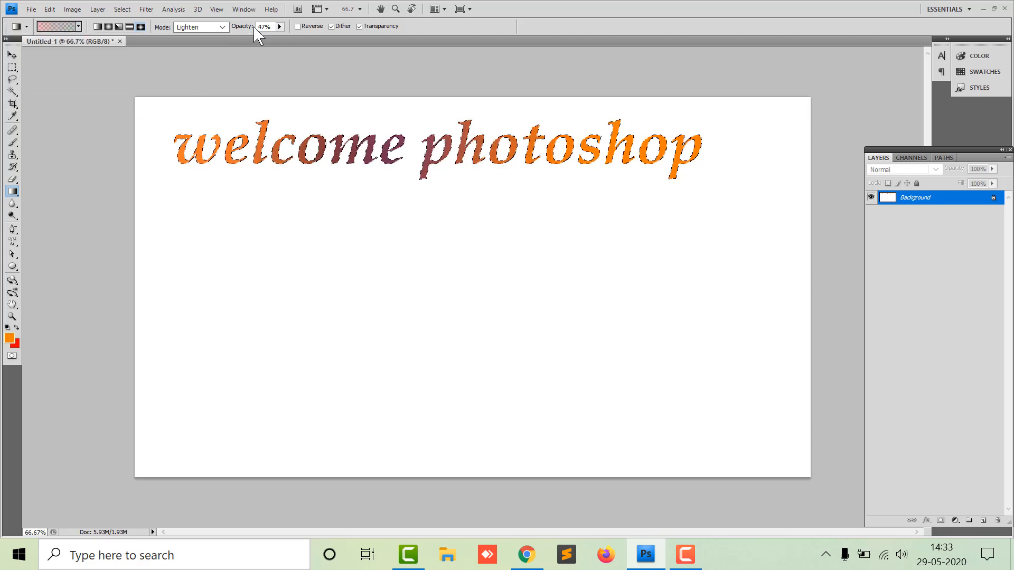
# Create a second text-shaped selection reading "welcome" below the filled lettering using the Horizontal Type Mask Tool.
pyautogui.click(12, 241)
pyautogui.click(245, 288)
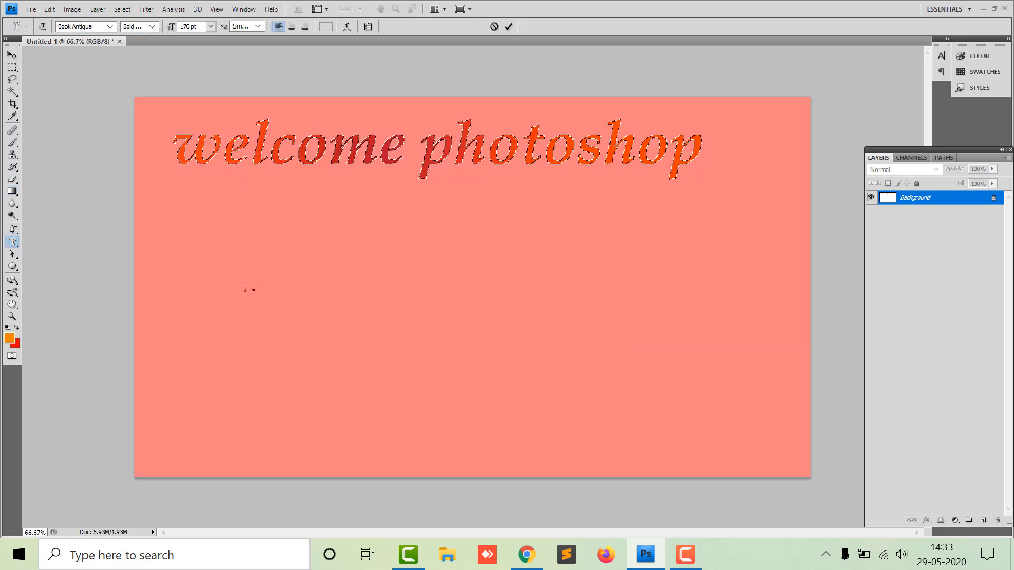
pyautogui.write('welcome')
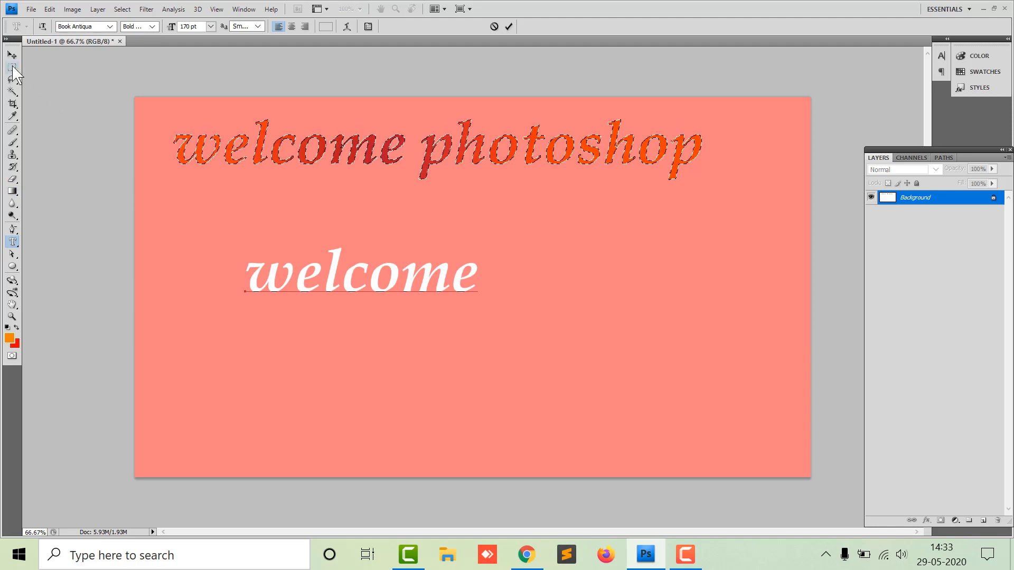
pyautogui.click(12, 55)
# Return to the Gradient tool and raise its opacity to 78% and finally to 100%.
pyautogui.click(12, 191)
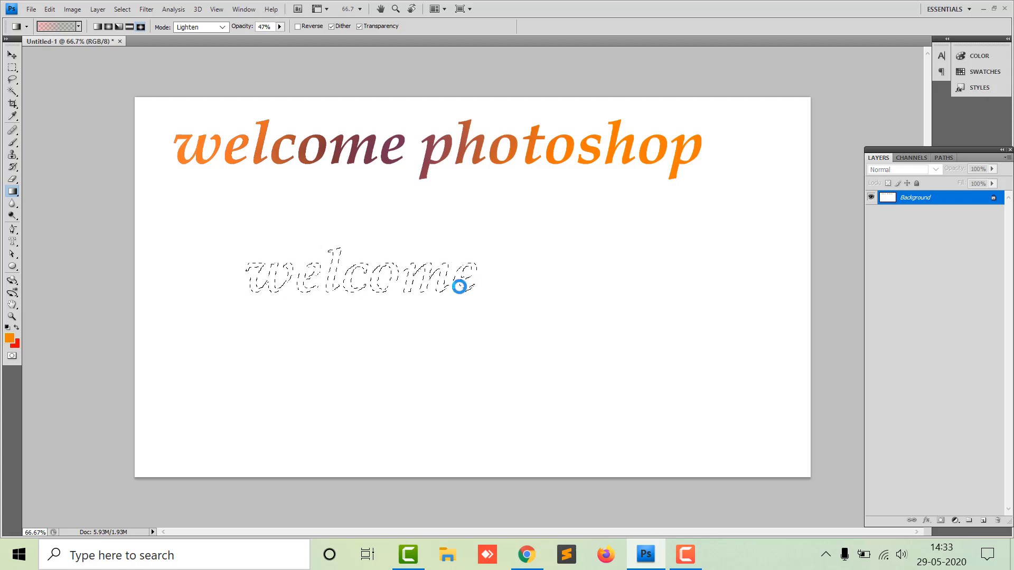
pyautogui.click(279, 26)
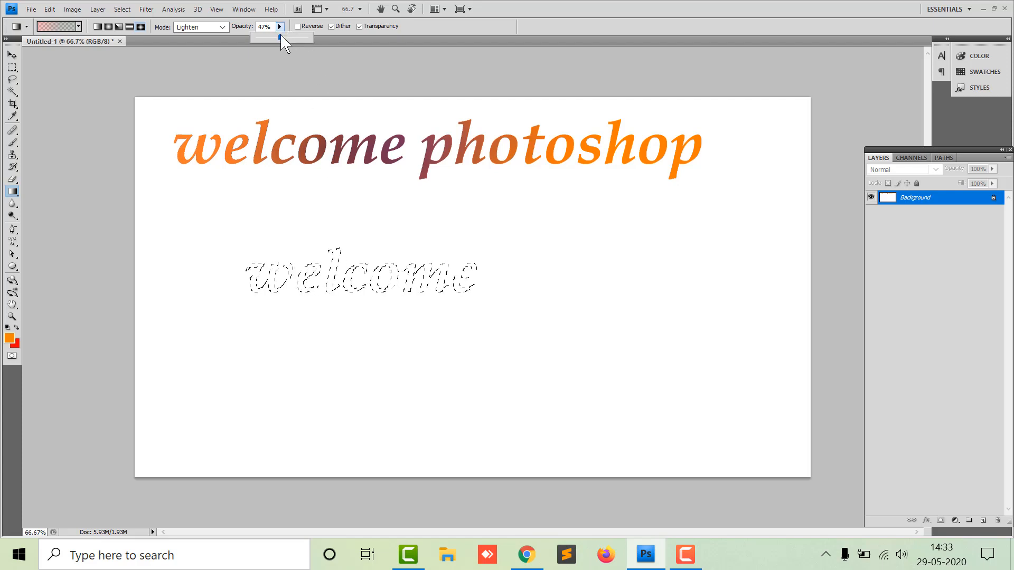
pyautogui.click(297, 37)
pyautogui.press('Return')
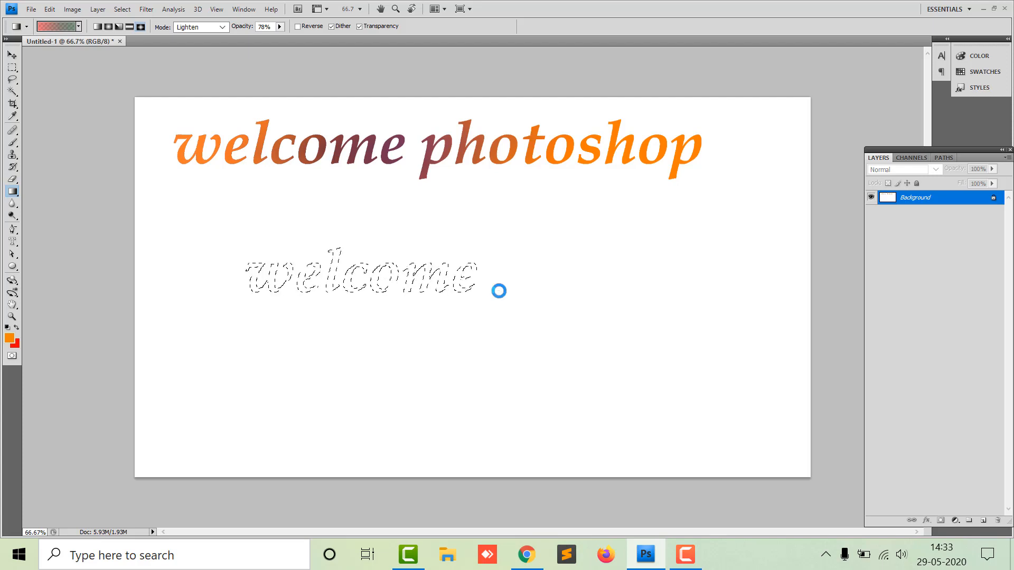
pyautogui.click(279, 27)
pyautogui.moveTo(281, 36); pyautogui.dragTo(292, 37)
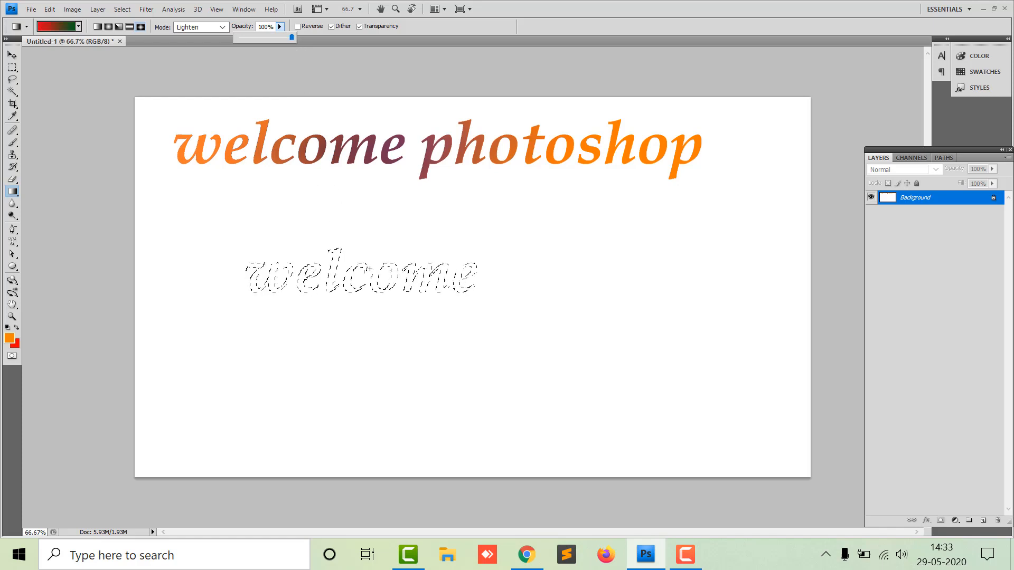
pyautogui.click(259, 246)
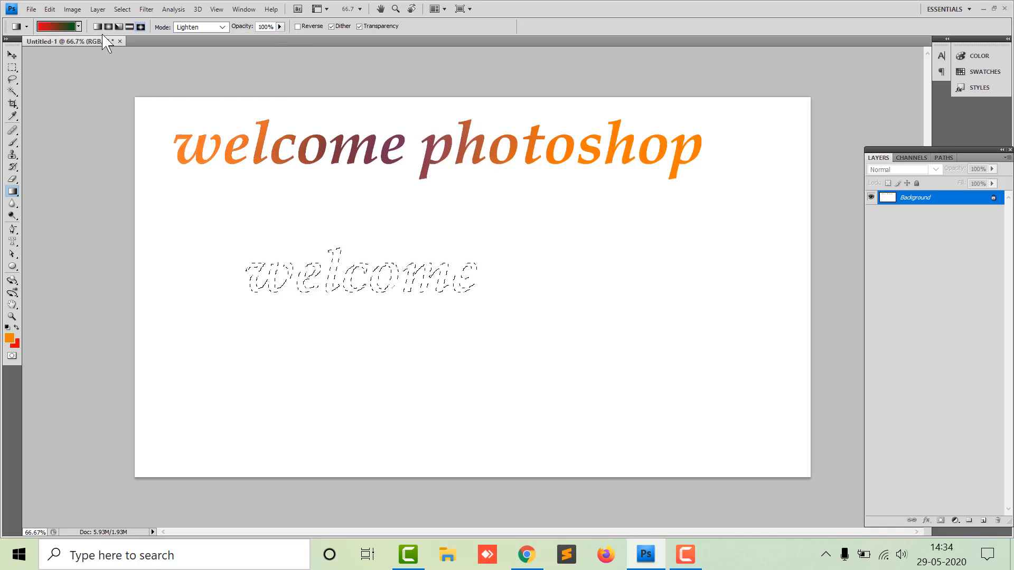
# Set the gradient blending mode to Normal, trying a short gradient stroke inside the "welcome" selection.
pyautogui.click(203, 28)
pyautogui.click(209, 40)
pyautogui.moveTo(296, 272)
pyautogui.mouseDown()
pyautogui.moveTo(426, 280)
pyautogui.moveTo(292, 282)
pyautogui.mouseUp()
pyautogui.click(203, 27)
pyautogui.click(209, 40)
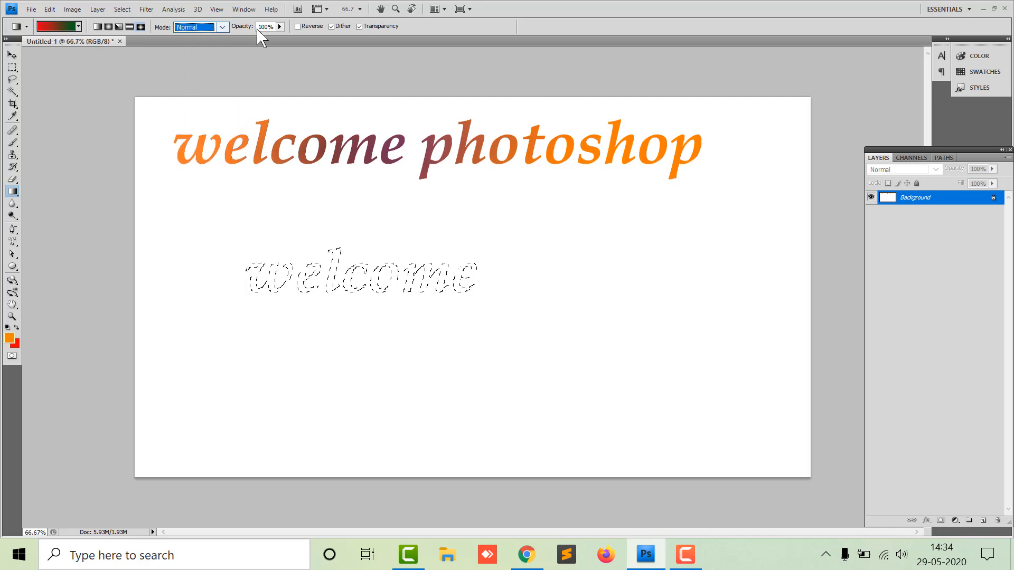
# Lower the gradient opacity to 44% and apply the red-to-green diamond gradient across the "welcome" selection from the "w" into the "o".
pyautogui.click(279, 26)
pyautogui.moveTo(279, 37); pyautogui.dragTo(253, 53)
pyautogui.moveTo(260, 283); pyautogui.dragTo(391, 292)
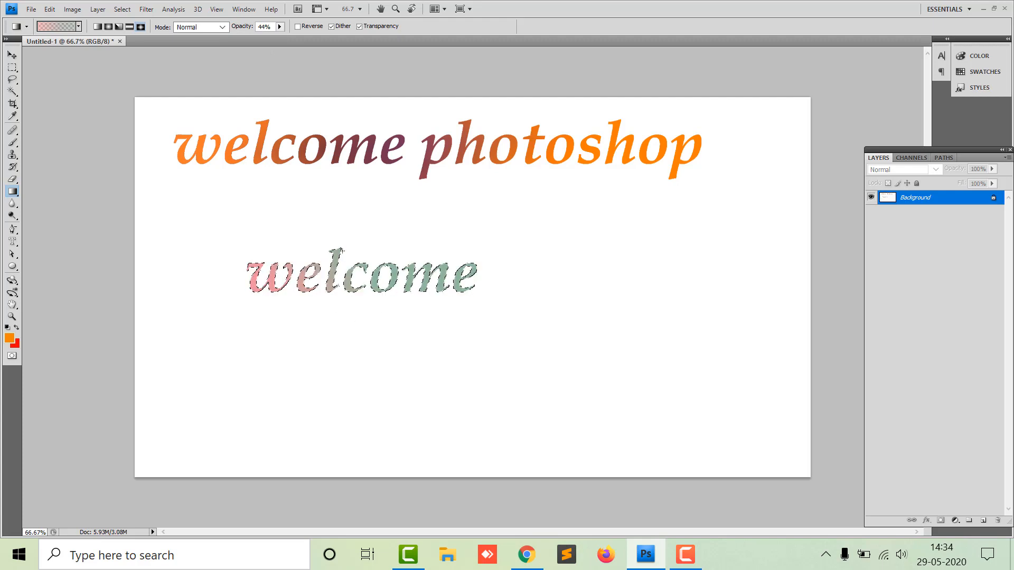
# Reapply the red-to-green gradient over the "welcome" selection at 90% opacity and set the gradient opacity to 100%.
pyautogui.click(280, 27)
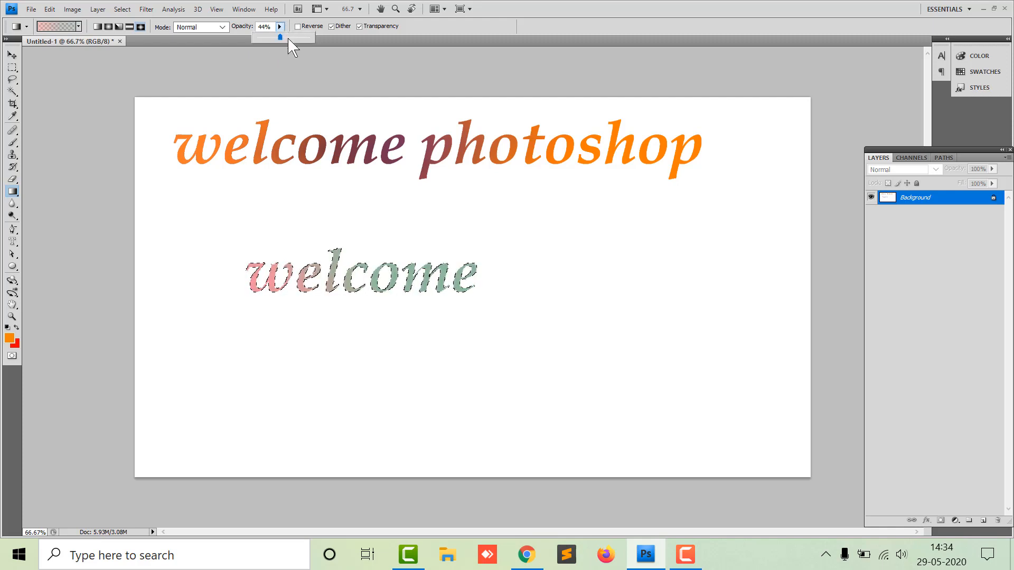
pyautogui.moveTo(279, 44); pyautogui.dragTo(310, 44)
pyautogui.press('Return')
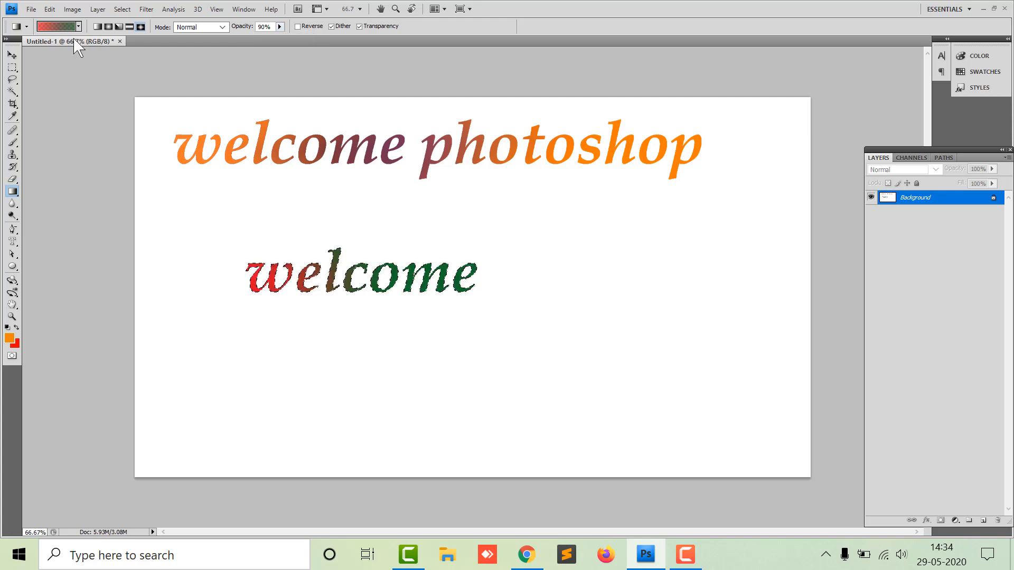
pyautogui.click(279, 26)
pyautogui.moveTo(280, 38); pyautogui.dragTo(286, 38)
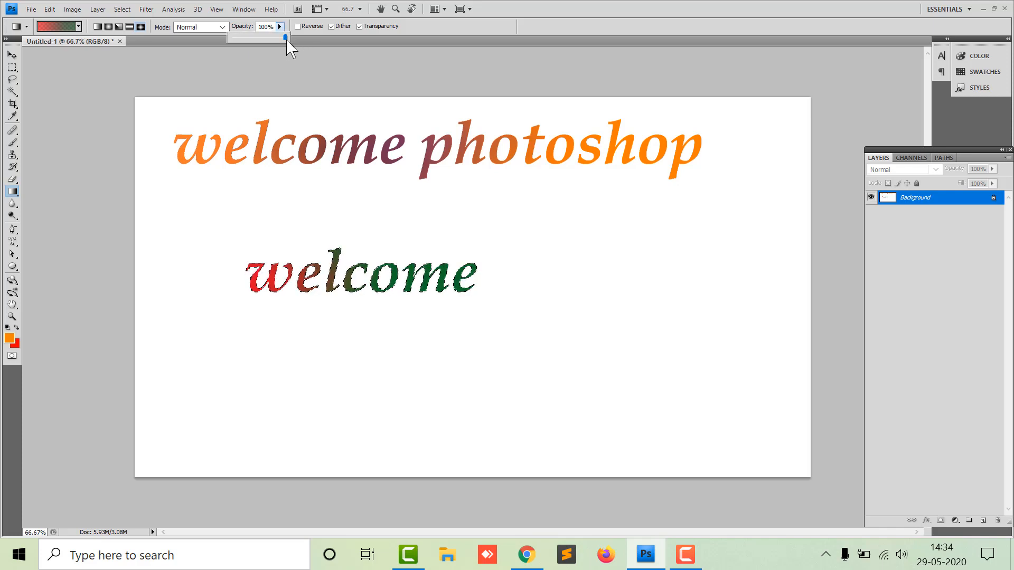
# Display the gradient presets as Text Only, Small Thumbnail and Large Thumbnail.
pyautogui.click(79, 27)
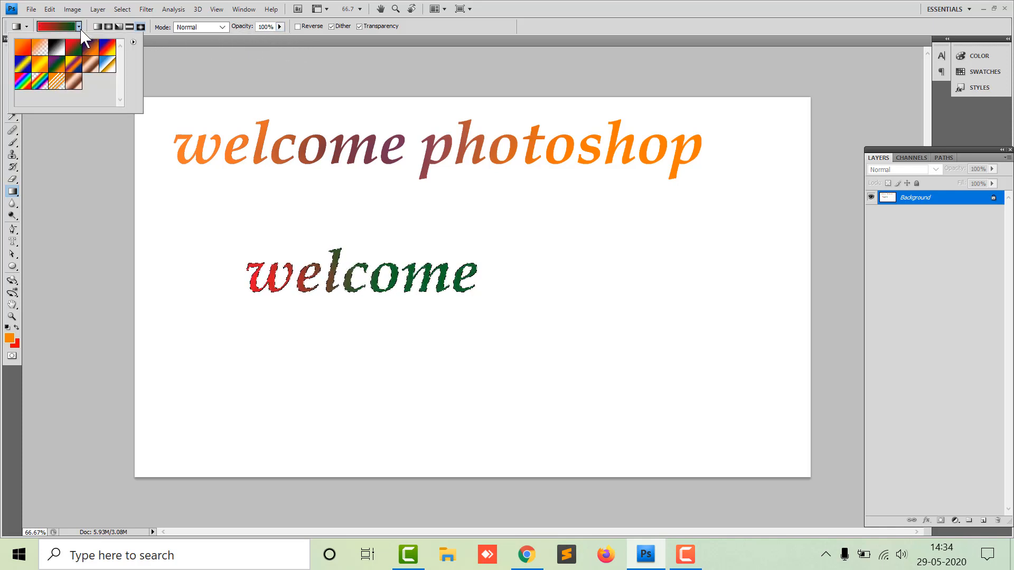
pyautogui.click(134, 42)
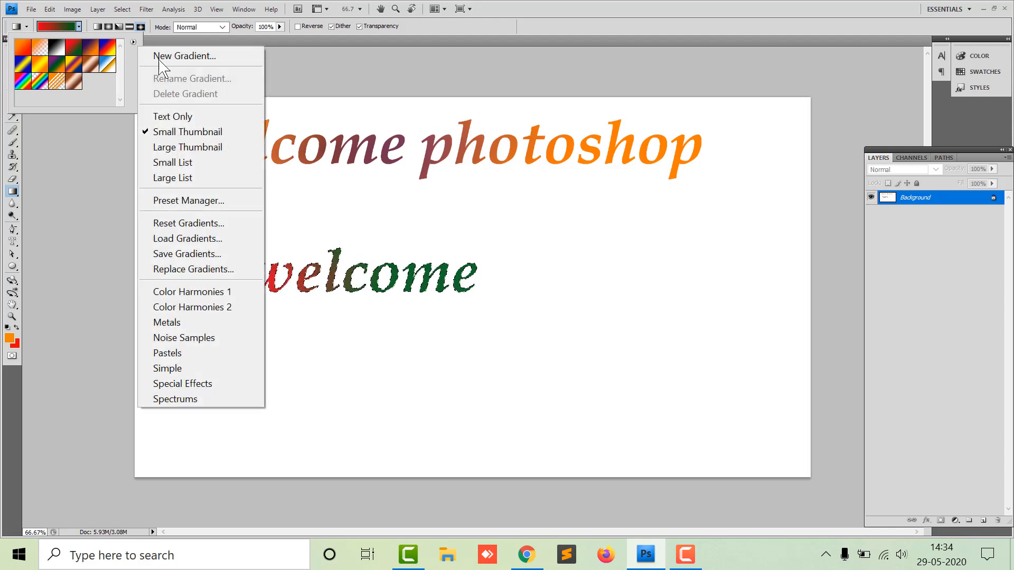
pyautogui.click(178, 117)
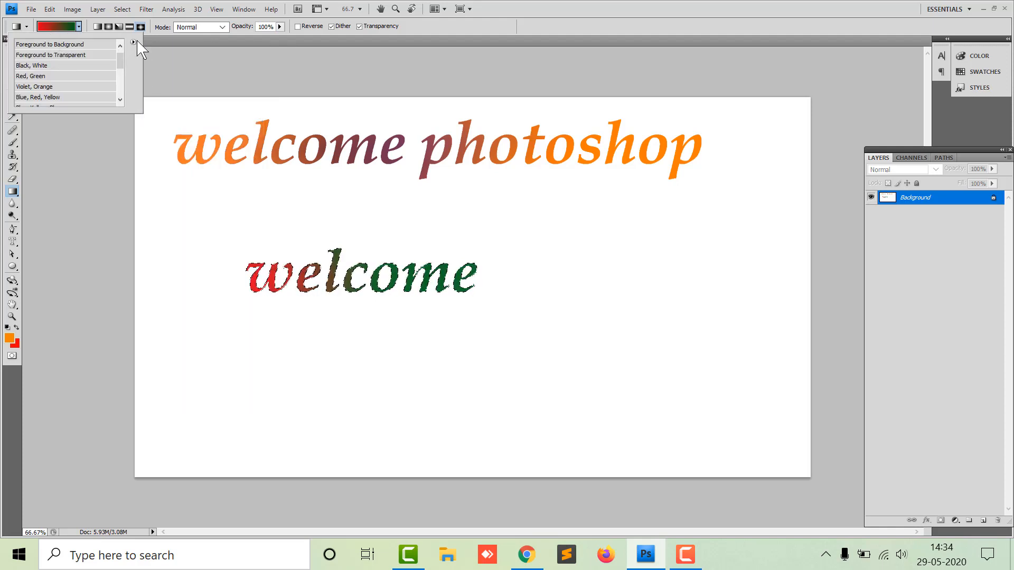
pyautogui.click(134, 41)
pyautogui.click(185, 132)
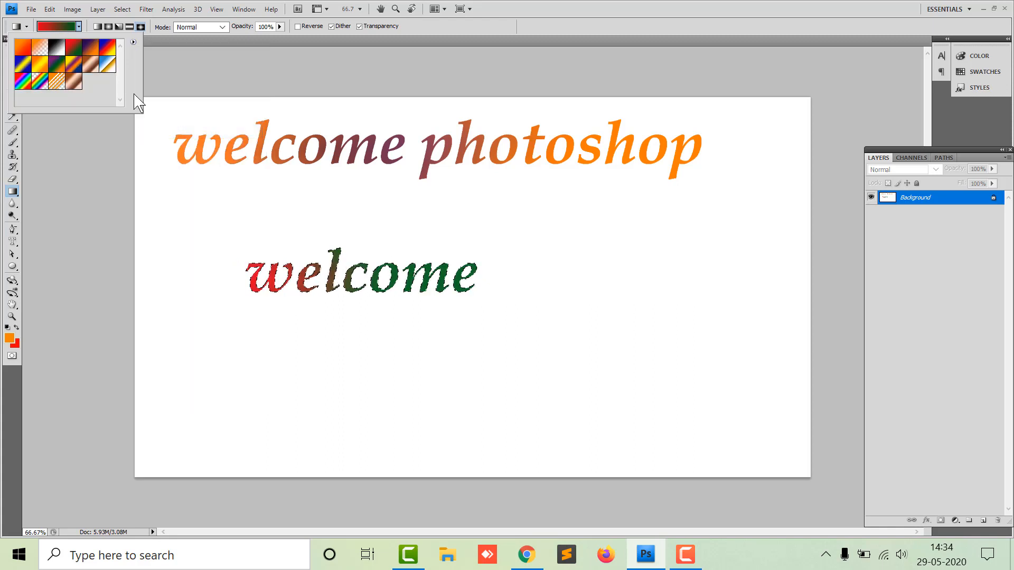
pyautogui.click(134, 42)
pyautogui.click(182, 148)
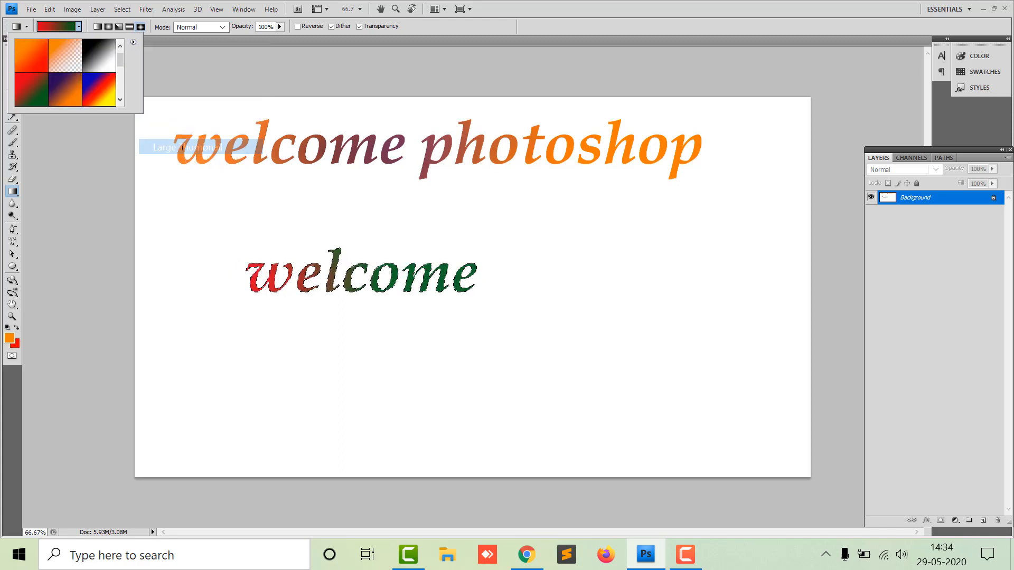
# Display the gradient presets as Small List and Large List, return them to Small Thumbnail, and close the preset picker.
pyautogui.click(134, 42)
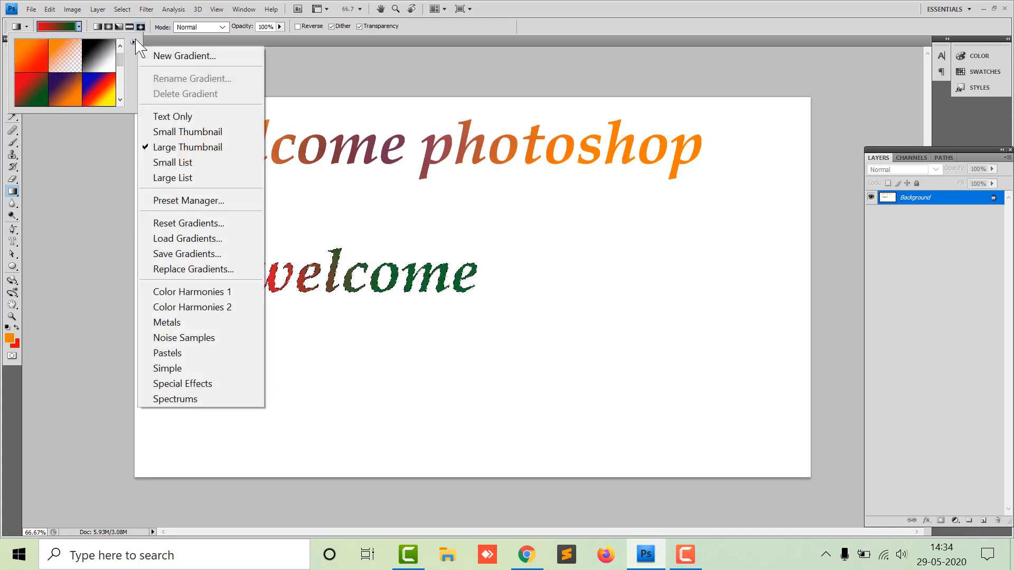
pyautogui.click(182, 162)
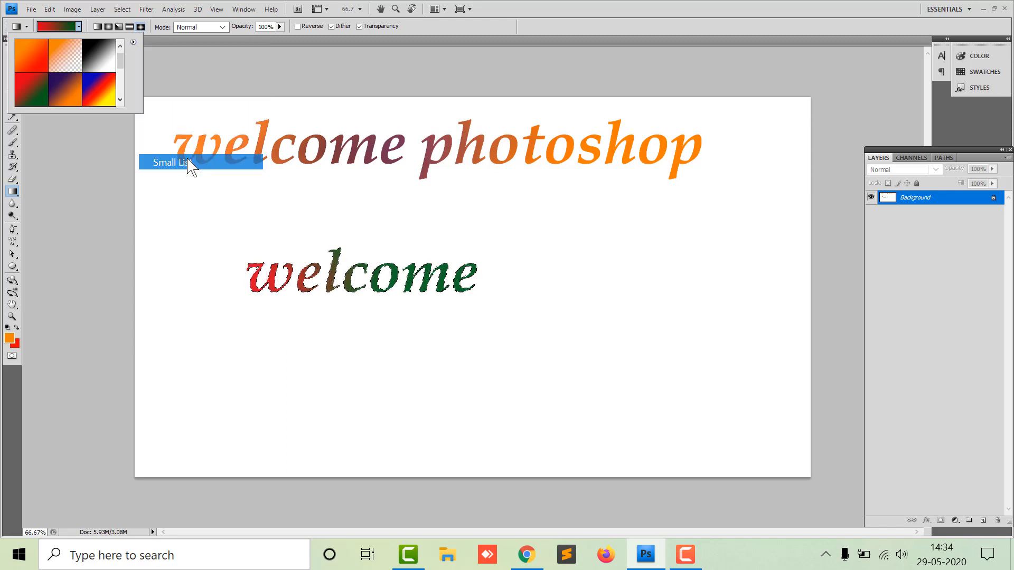
pyautogui.click(134, 42)
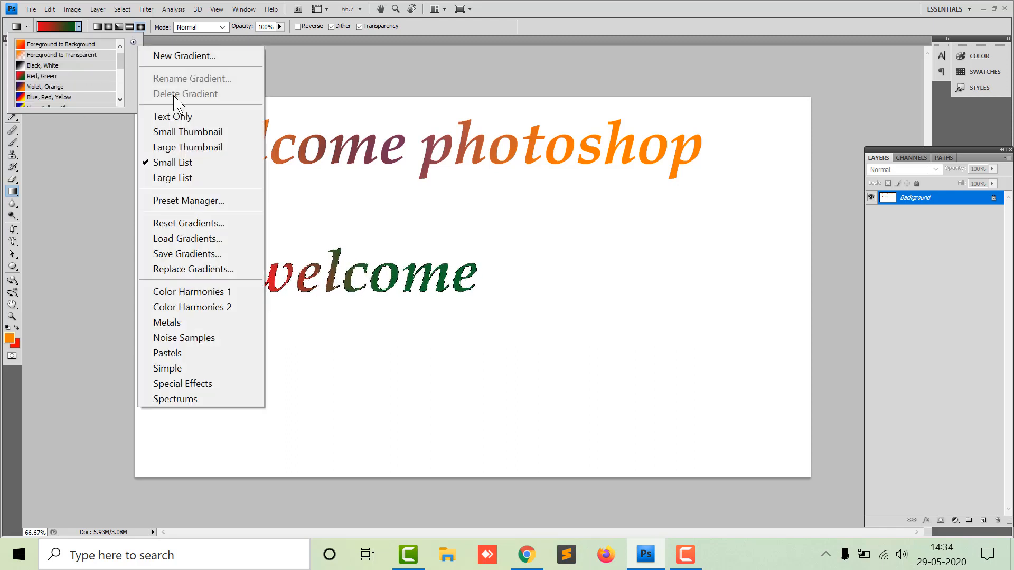
pyautogui.click(188, 172)
pyautogui.click(120, 101)
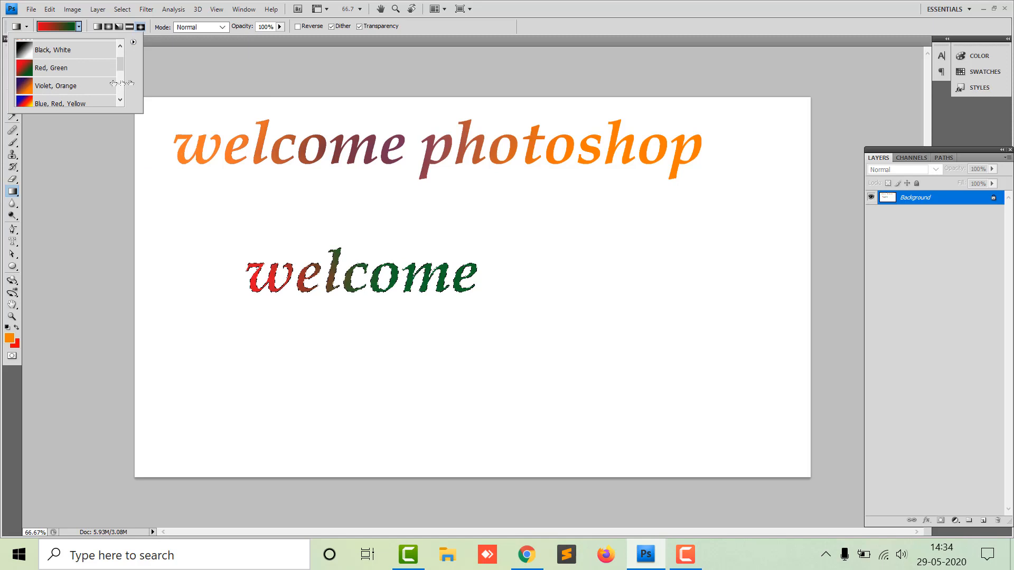
pyautogui.click(134, 42)
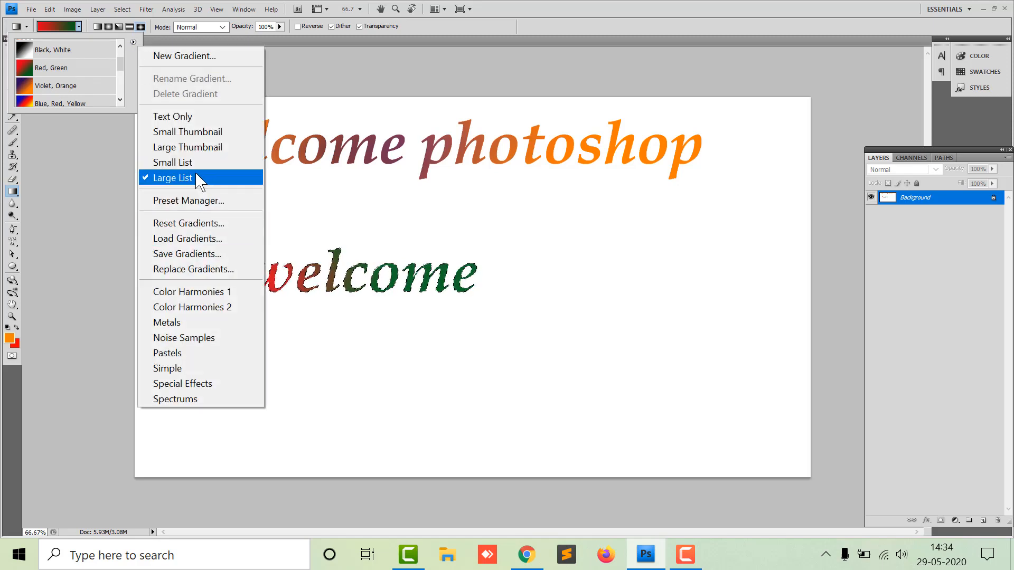
pyautogui.click(206, 132)
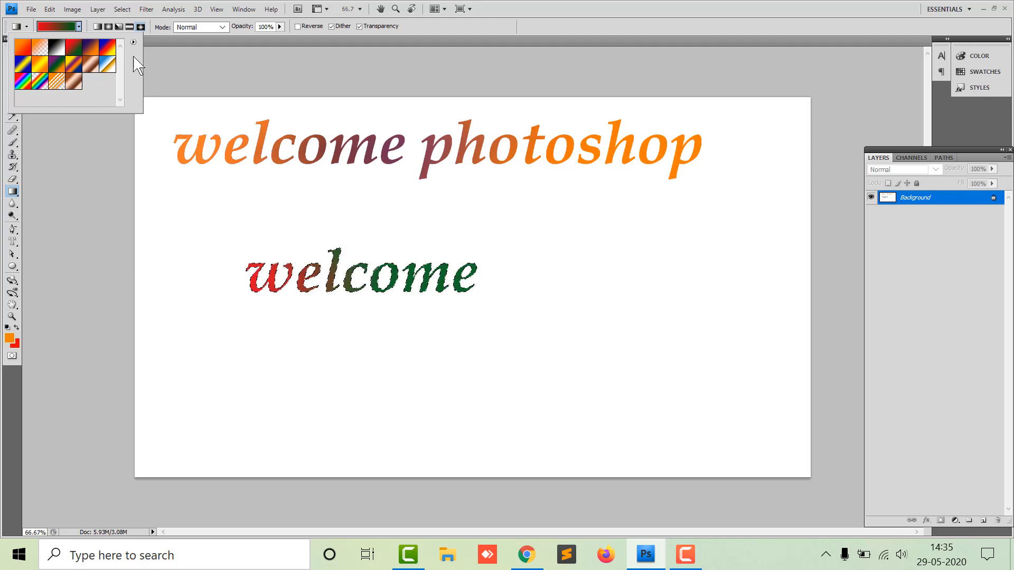
pyautogui.click(183, 48)
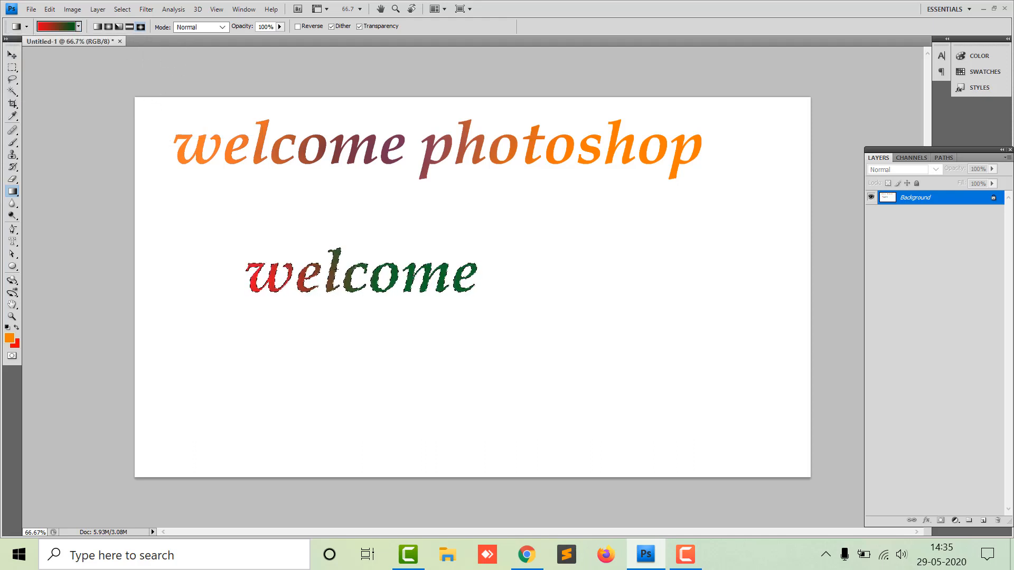
# Deselect "welcome" and create a vertical text-shaped selection reading "abc" beside it with the Vertical Type Mask Tool.
pyautogui.click(122, 9)
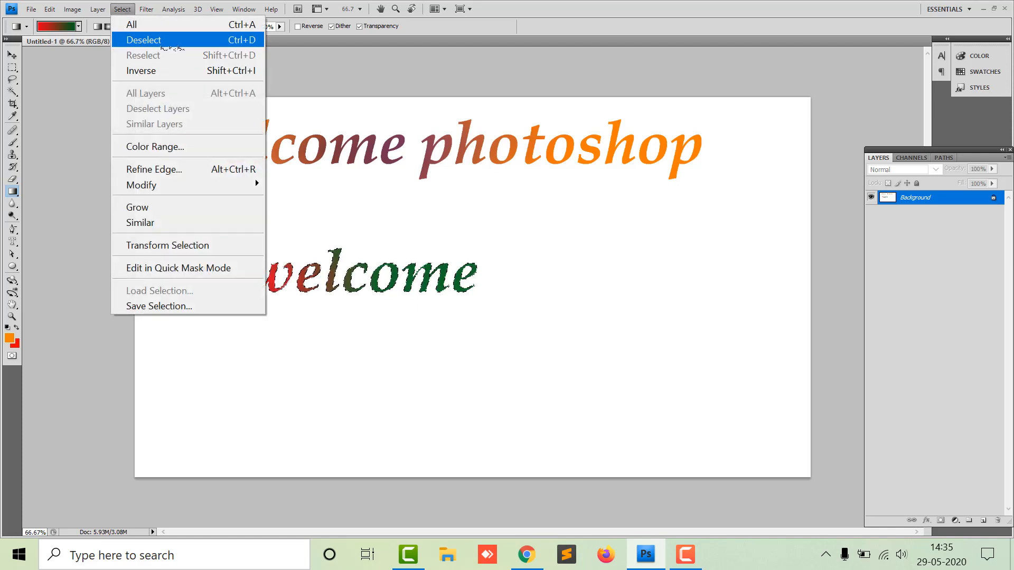
pyautogui.click(145, 43)
pyautogui.click(12, 241)
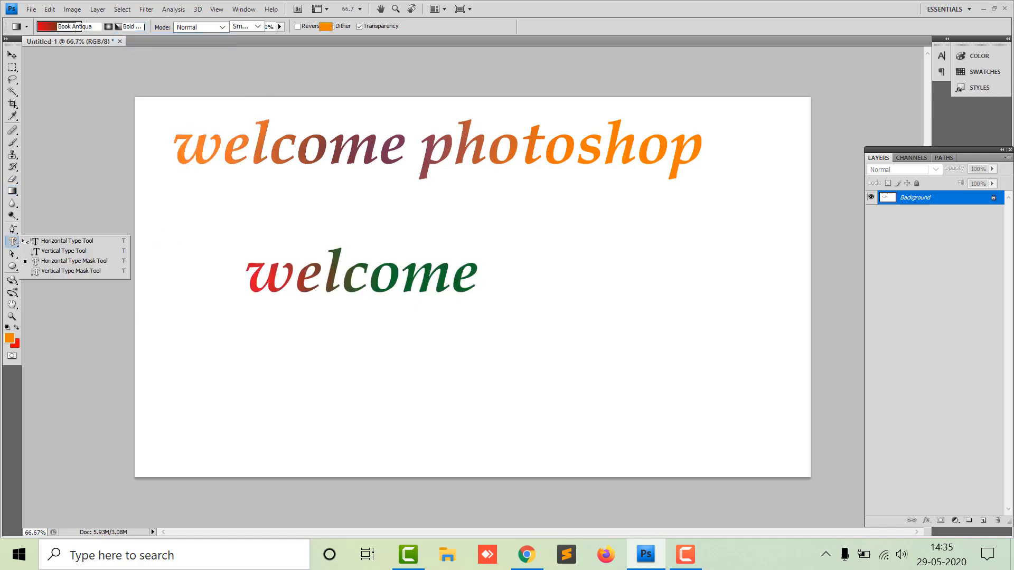
pyautogui.click(59, 271)
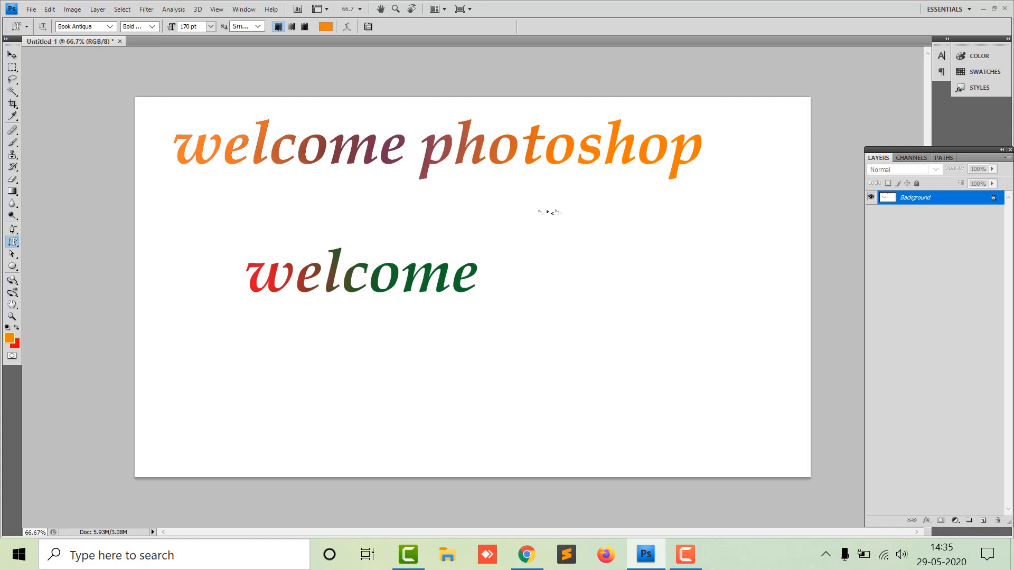
pyautogui.click(538, 210)
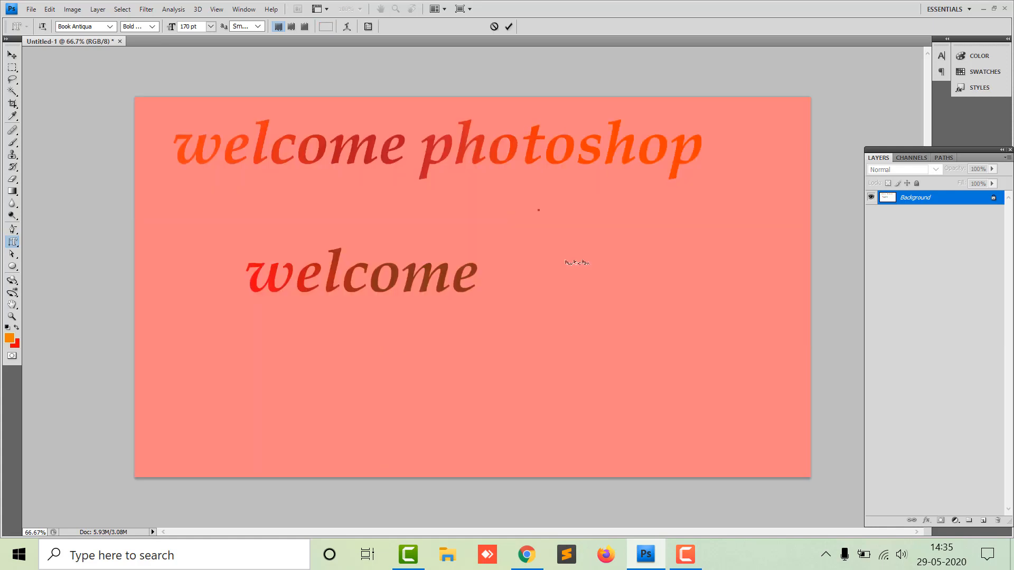
pyautogui.write('a')
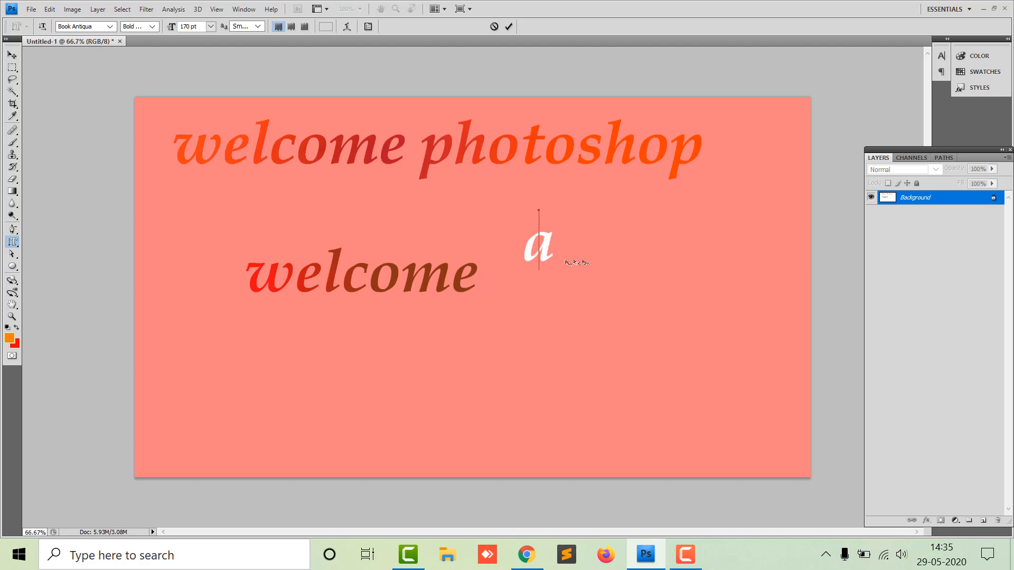
pyautogui.press('BackSpace')
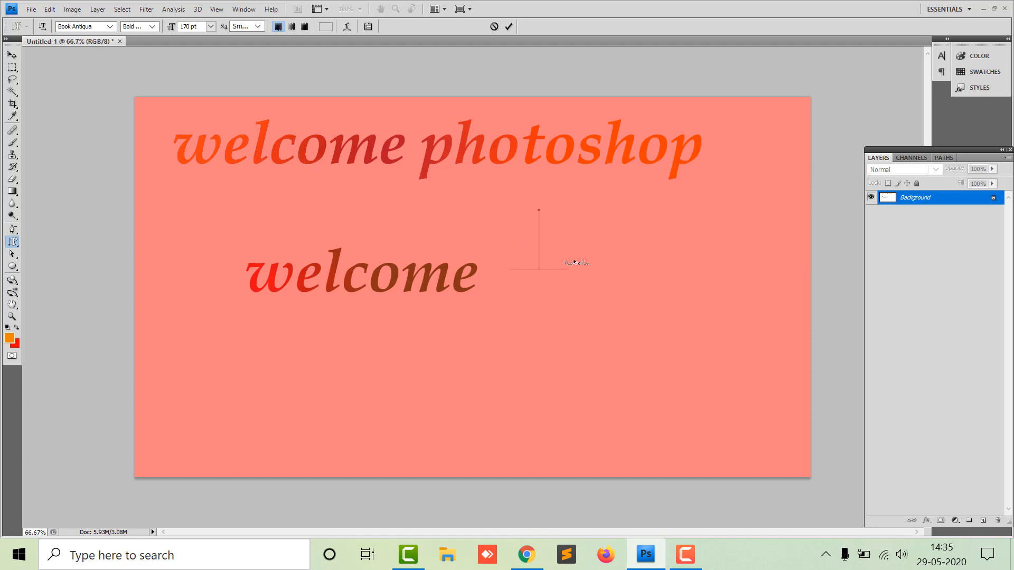
pyautogui.write('abc')
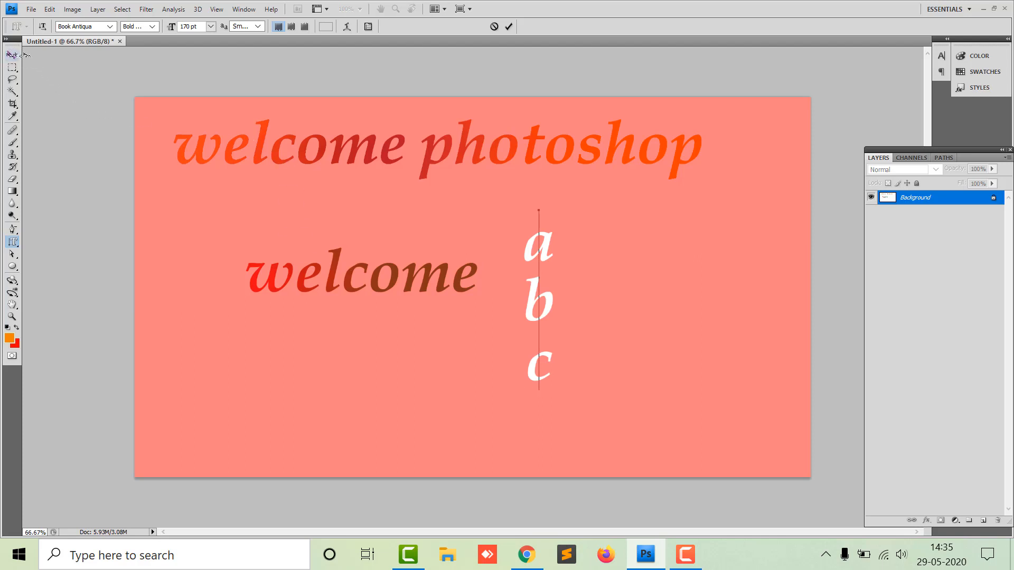
pyautogui.click(11, 54)
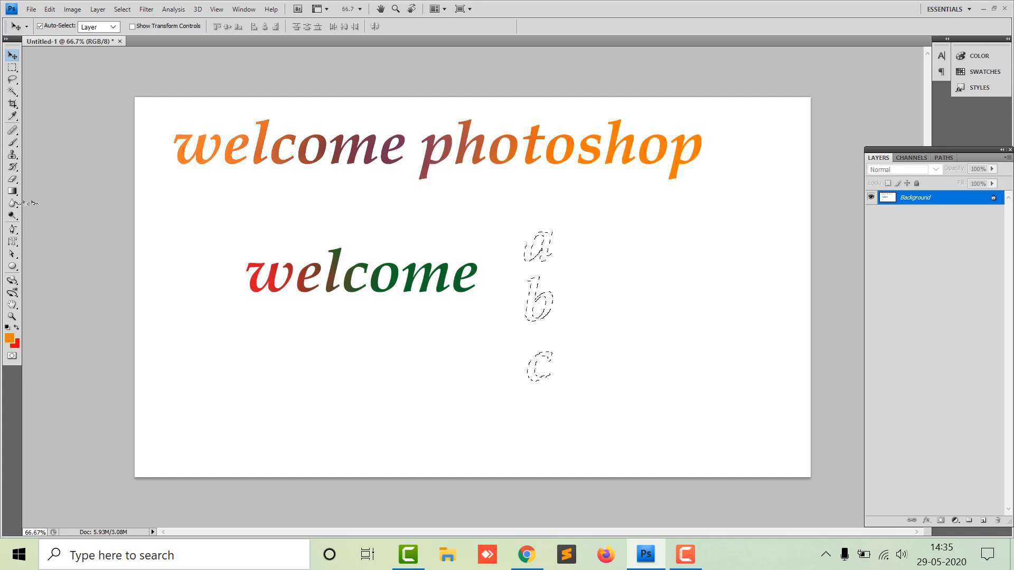
# Fill the vertical "abc" selection with the orange-yellow-orange gradient preset and deselect it.
pyautogui.click(11, 191)
pyautogui.click(79, 26)
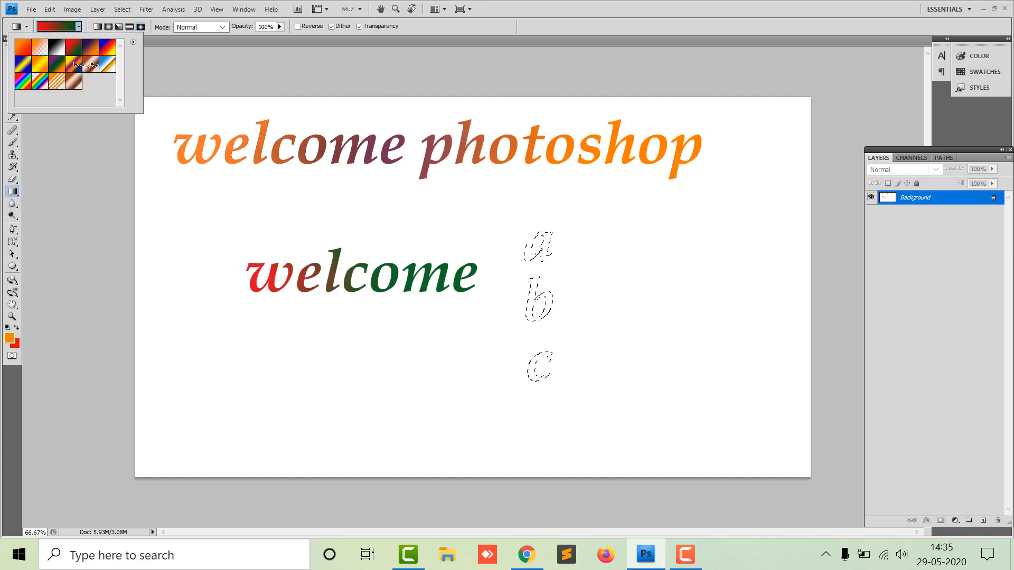
pyautogui.click(40, 64)
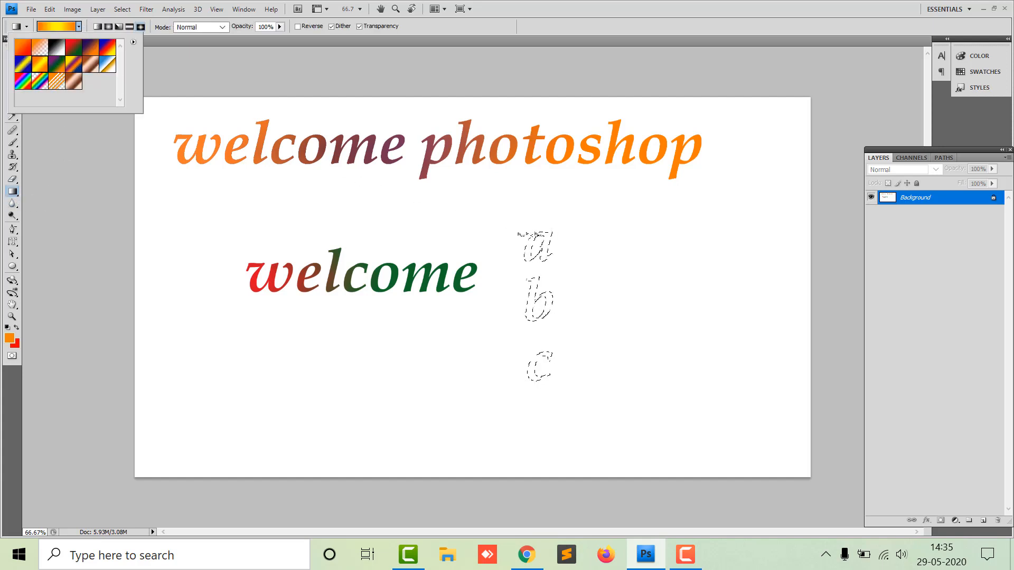
pyautogui.press('Return')
pyautogui.moveTo(539, 299); pyautogui.dragTo(539, 243)
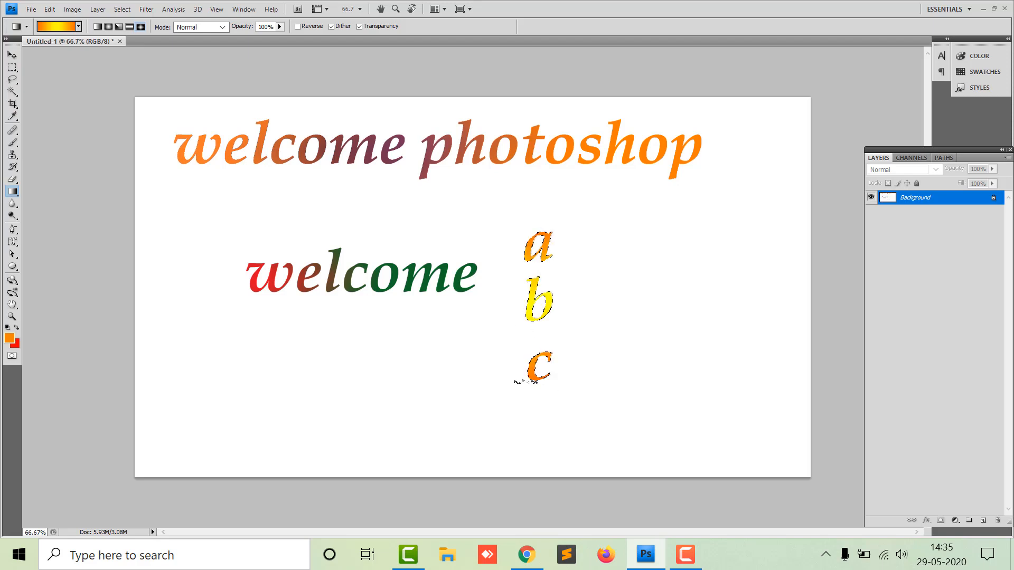
pyautogui.click(11, 55)
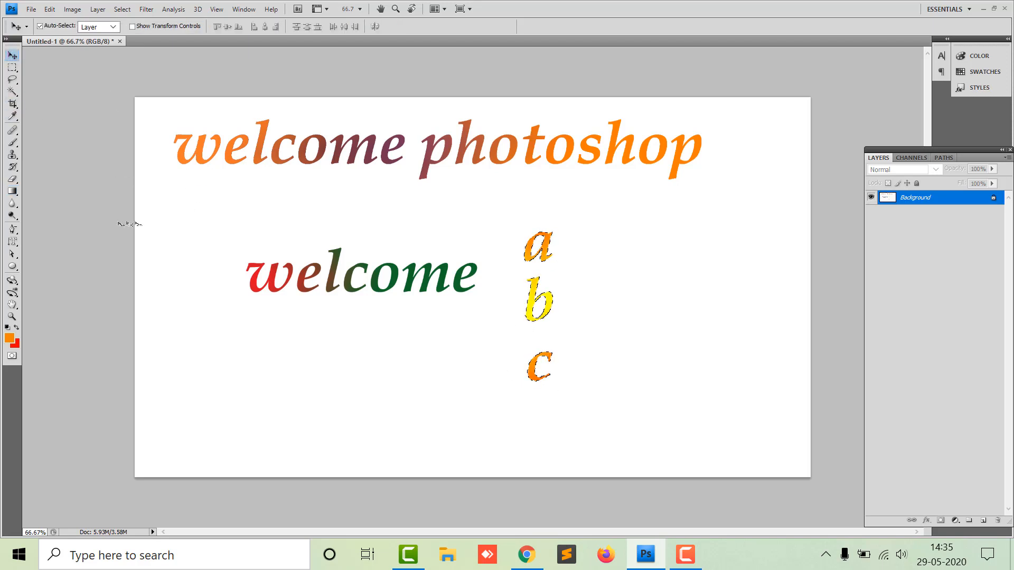
pyautogui.hotkey('ctrl', 'd')
# Create a horizontal text layer reading "the quick brownZ" just below "welcome" with the Horizontal Type Tool.
pyautogui.moveTo(13, 241); pyautogui.dragTo(79, 240)
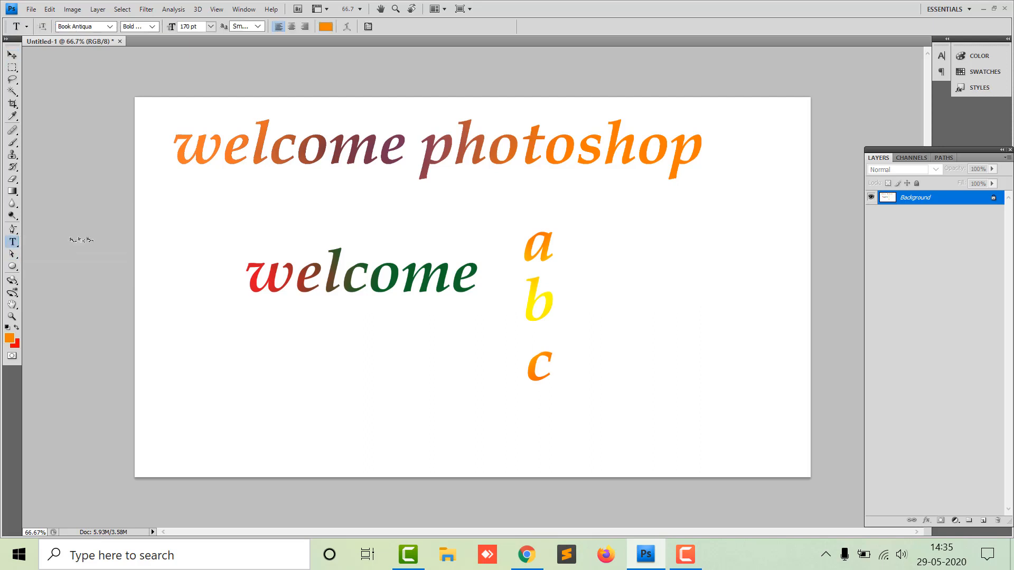
pyautogui.moveTo(16, 247); pyautogui.dragTo(99, 241)
pyautogui.click(241, 364)
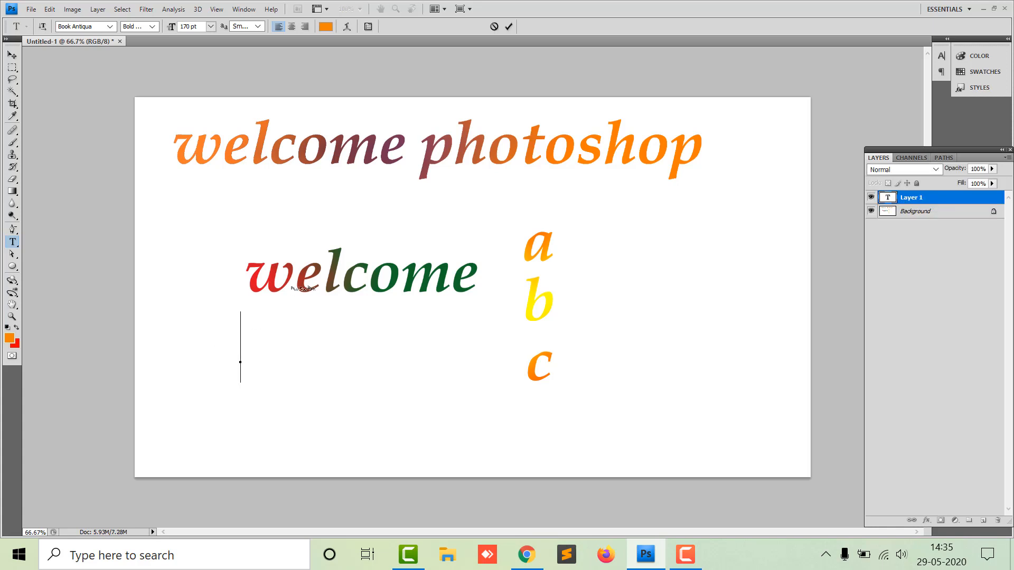
pyautogui.write('the quick')
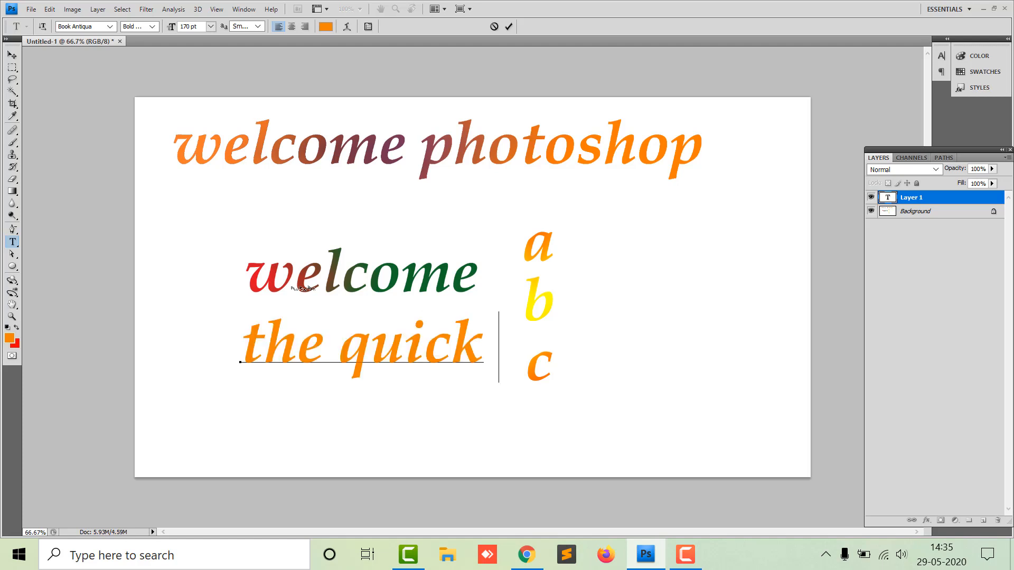
pyautogui.write(' brow')
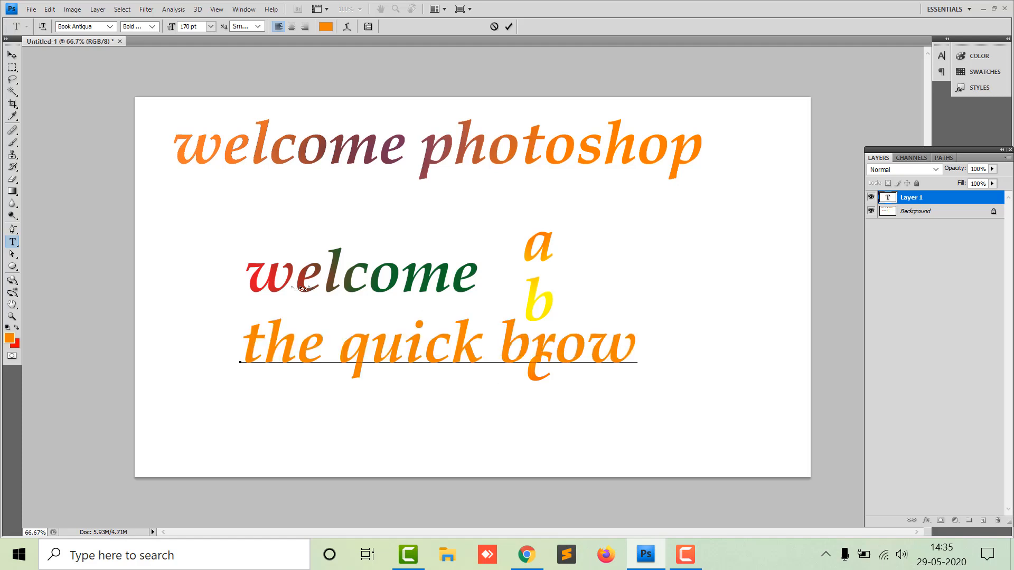
pyautogui.write('n')
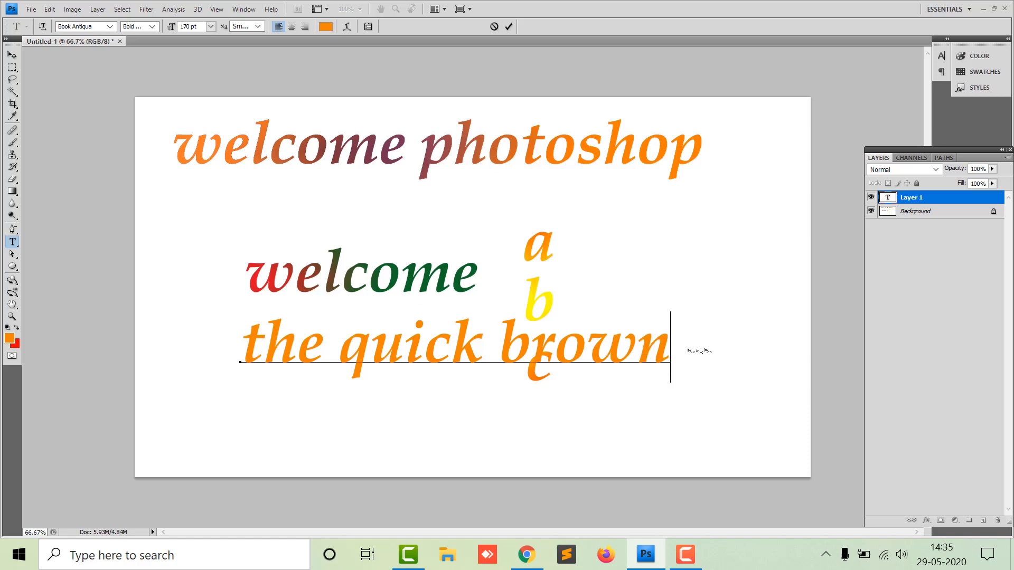
pyautogui.write('Z')
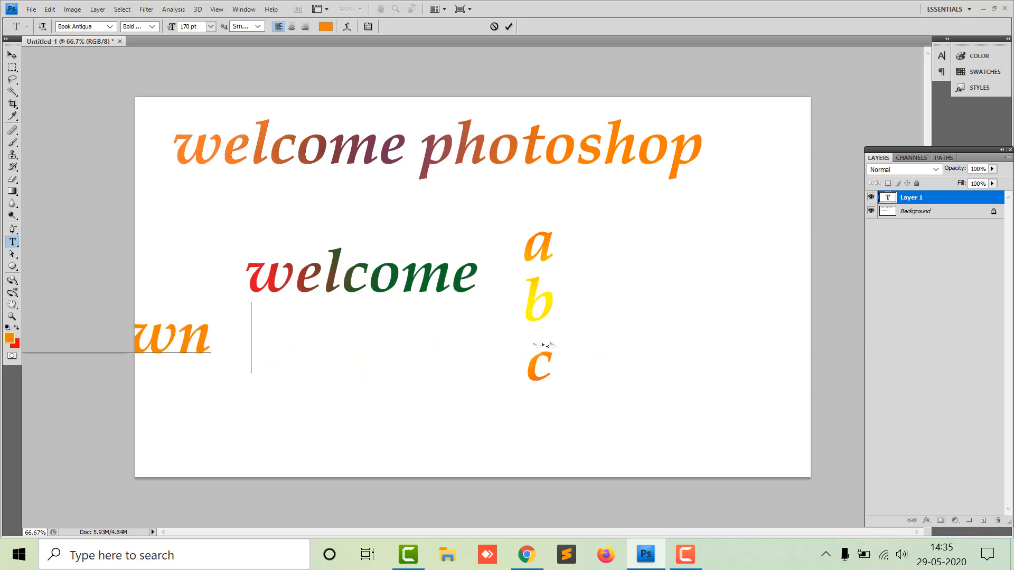
# Commit the "the quick brownZ" text and move it onto the canvas below the vertical "abc".
pyautogui.press('ctrl')
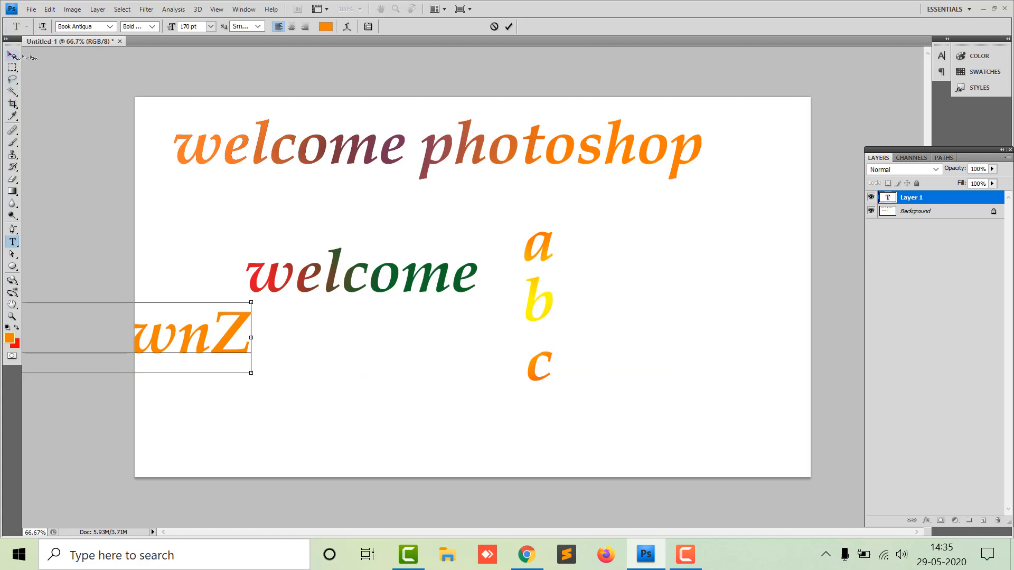
pyautogui.press('ctrl')
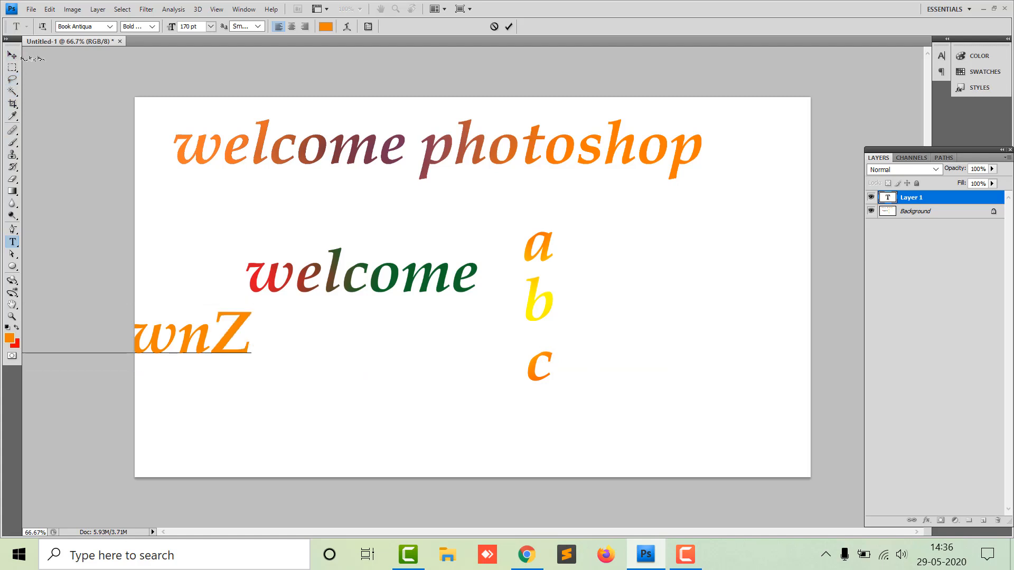
pyautogui.click(12, 54)
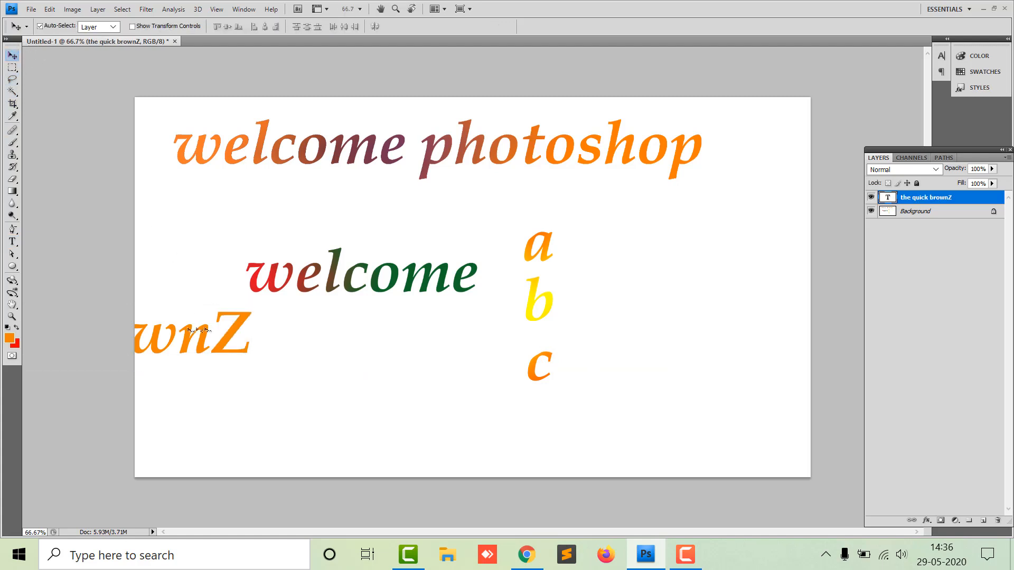
pyautogui.moveTo(240, 340); pyautogui.dragTo(641, 410)
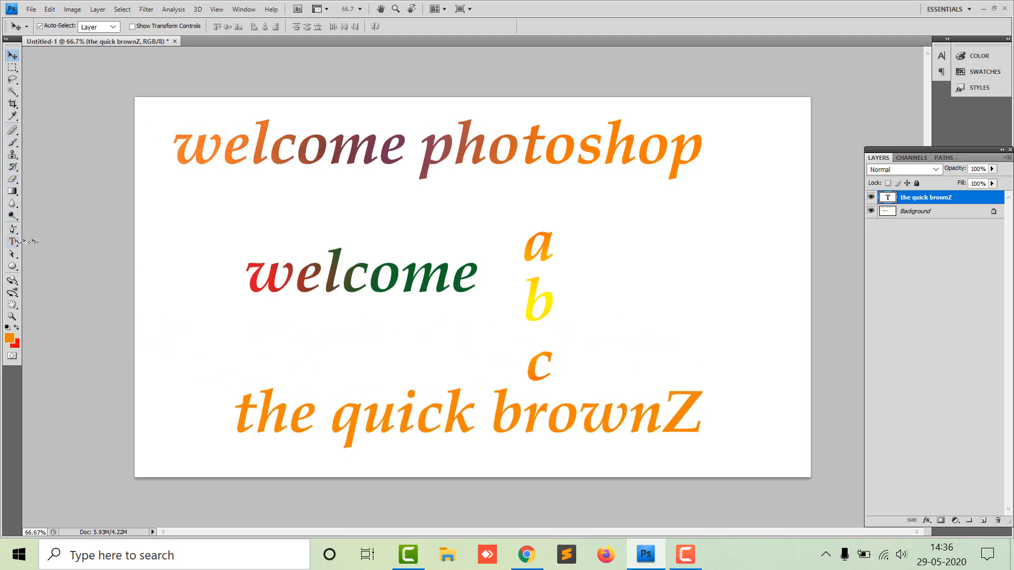
# Select all of the "the quick brownZ" text for editing and show its character formatting settings.
pyautogui.click(12, 241)
pyautogui.moveTo(375, 435); pyautogui.dragTo(373, 432)
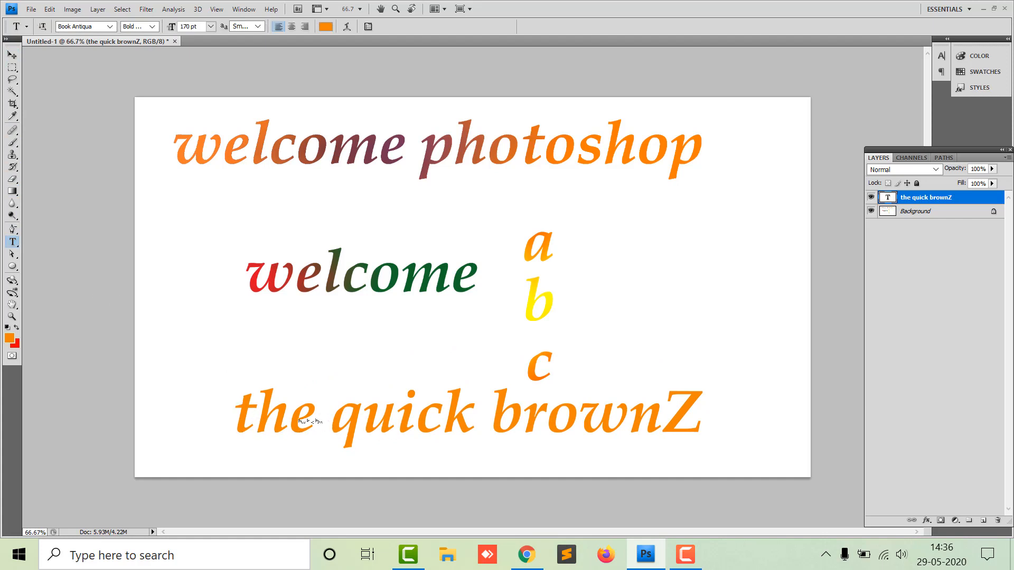
pyautogui.press('Escape')
pyautogui.click(253, 418)
pyautogui.moveTo(254, 419); pyautogui.dragTo(744, 420)
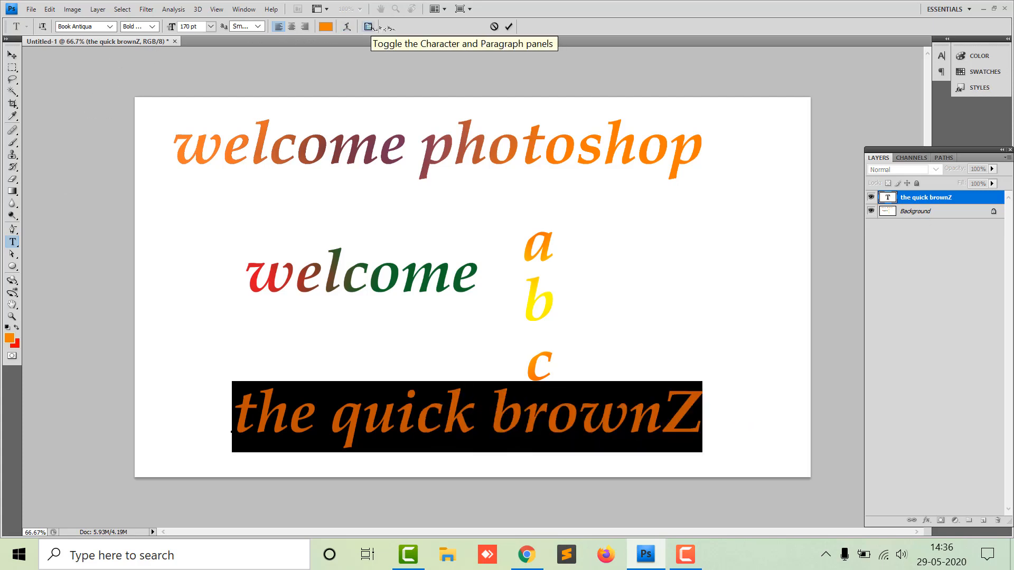
pyautogui.click(370, 27)
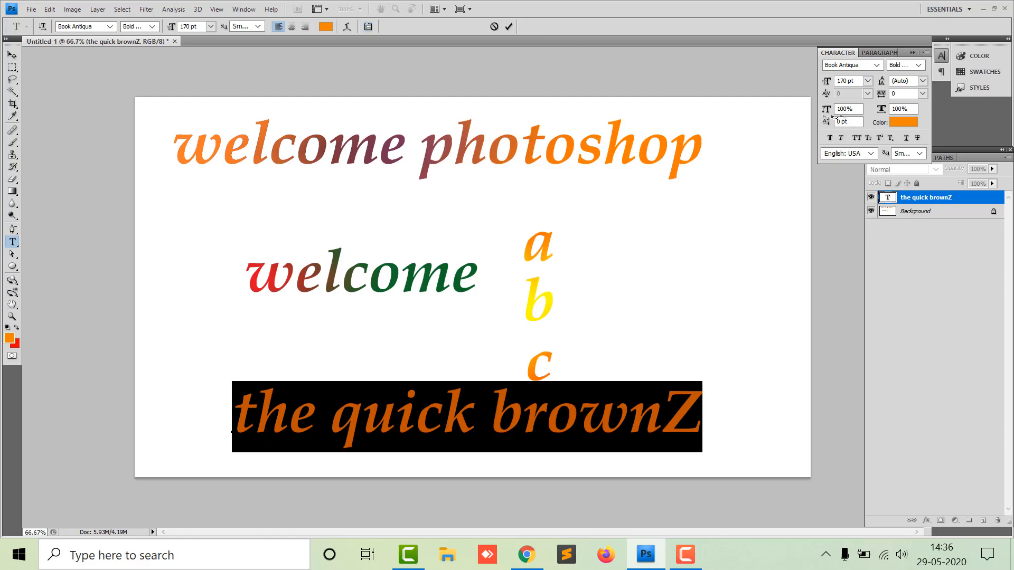
# Look through the font size, font family and font style choices for the selected text.
pyautogui.click(868, 81)
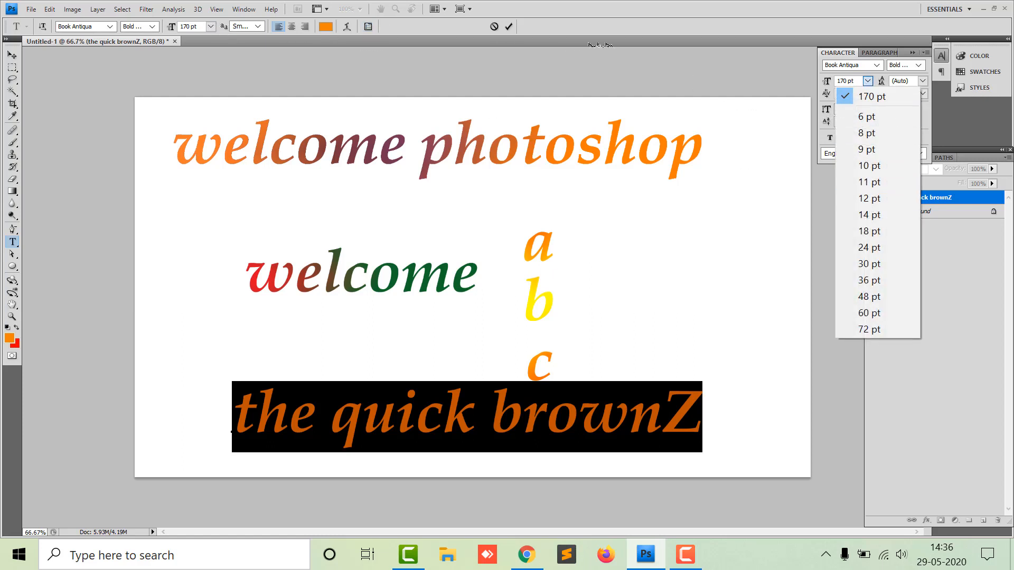
pyautogui.click(886, 64)
pyautogui.click(919, 65)
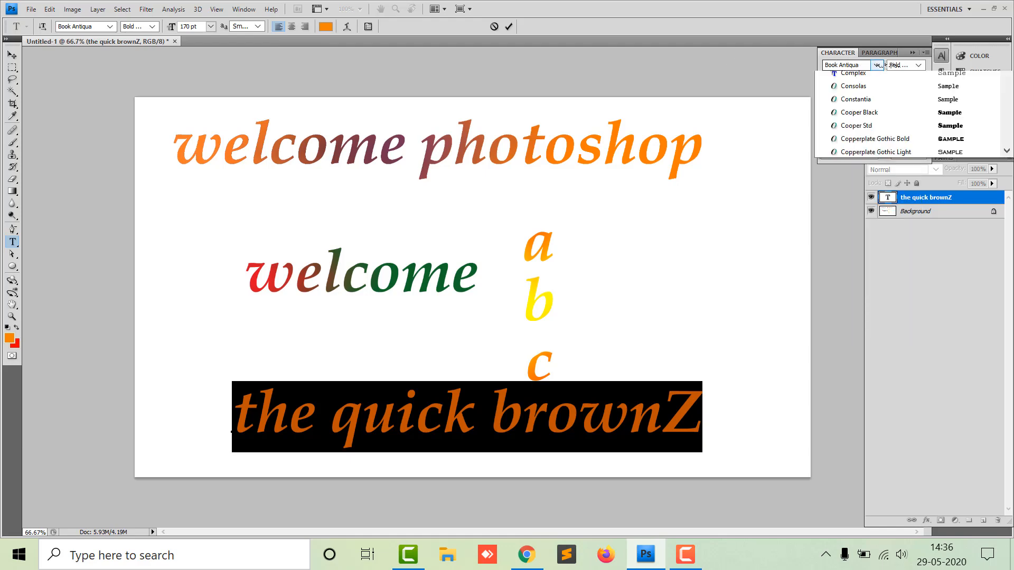
pyautogui.click(919, 65)
pyautogui.click(920, 65)
pyautogui.click(919, 65)
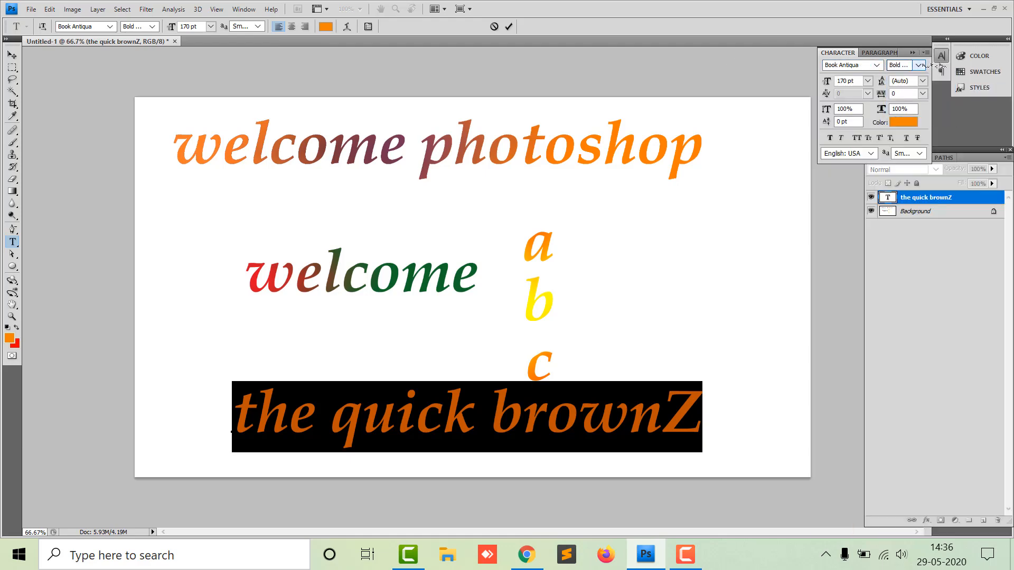
# Try vertical scales of 130% and 120% on the selected text, and return it to 100%.
pyautogui.click(824, 109)
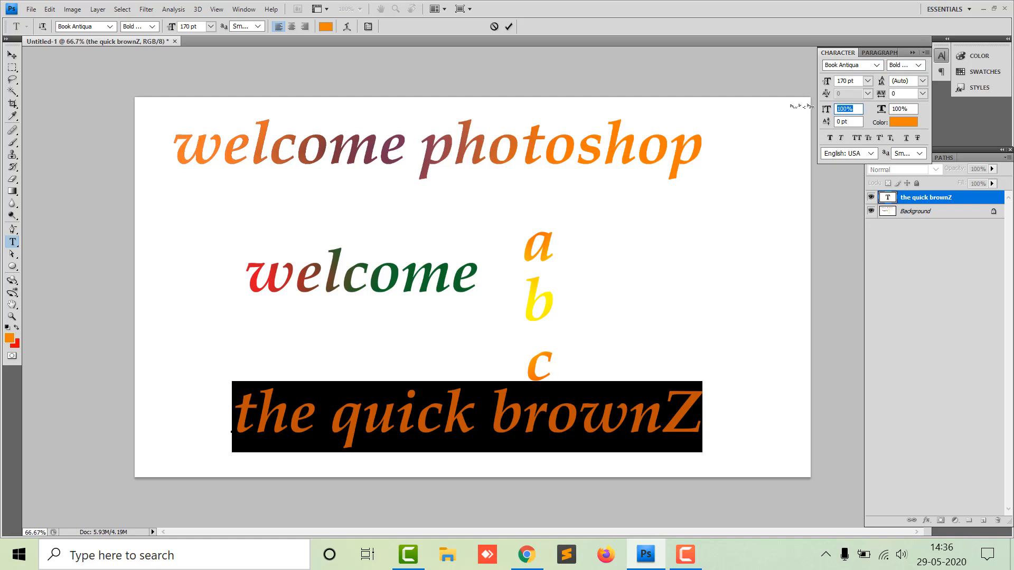
pyautogui.write('130')
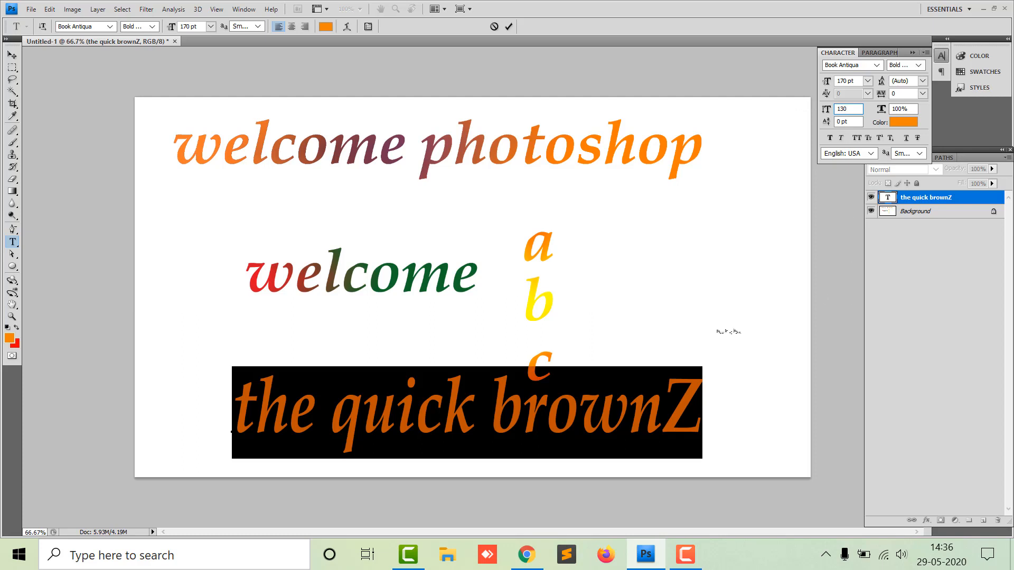
pyautogui.press('BackSpace')
pyautogui.press('BackSpace')
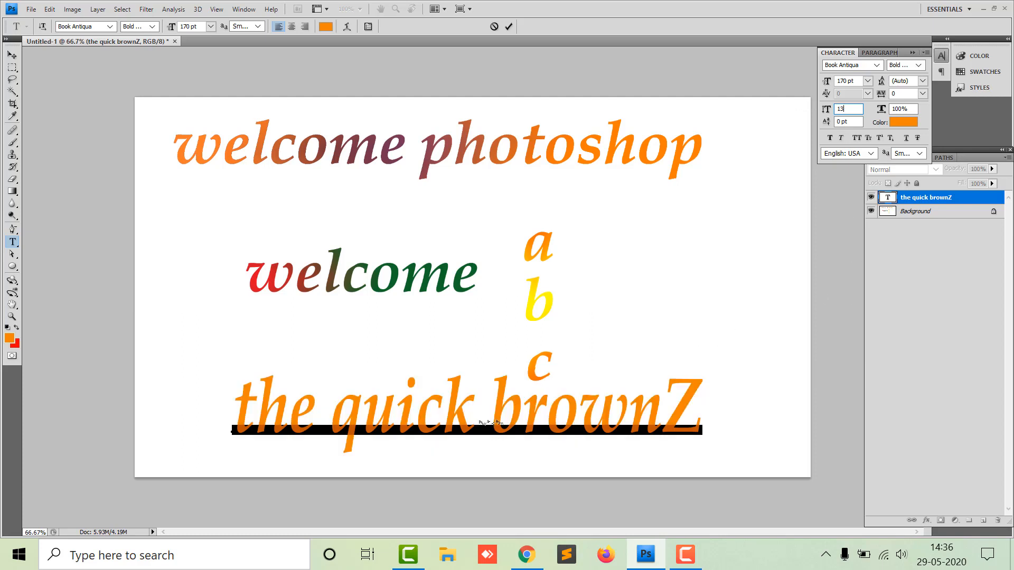
pyautogui.write('00')
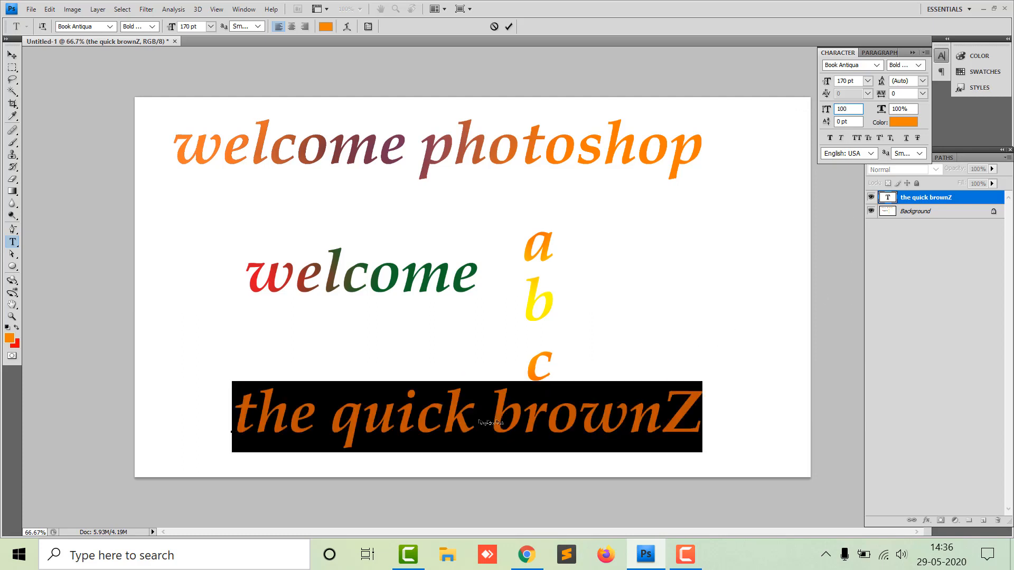
pyautogui.press('BackSpace')
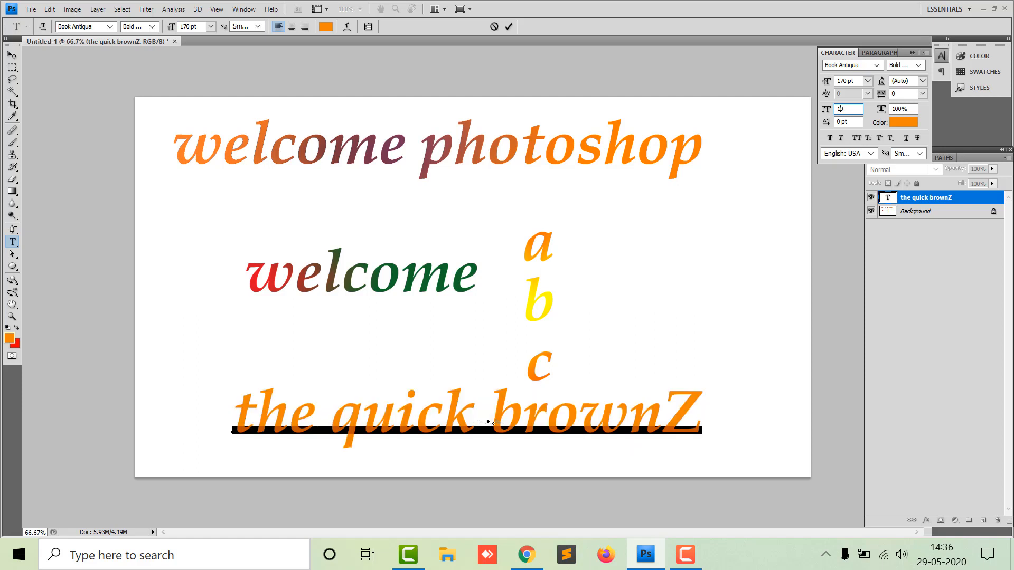
pyautogui.write('0')
pyautogui.press('BackSpace')
pyautogui.write('2')
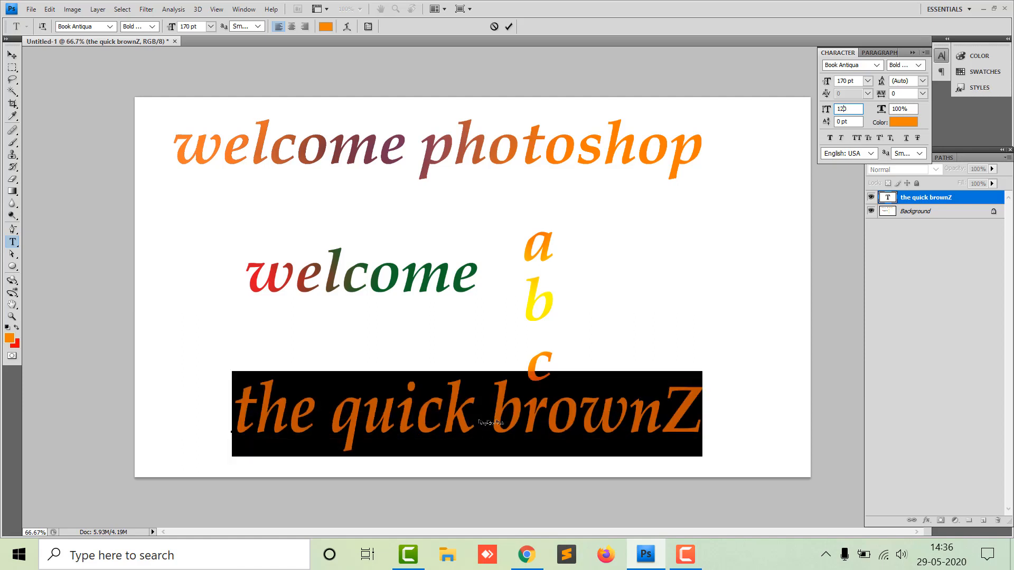
pyautogui.press('BackSpace')
pyautogui.press('BackSpace')
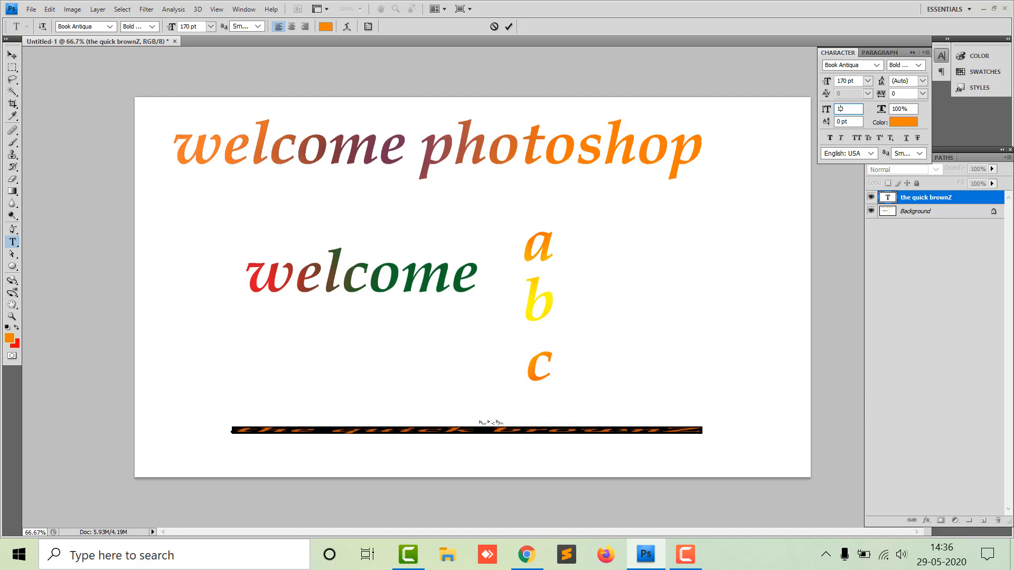
pyautogui.write('00')
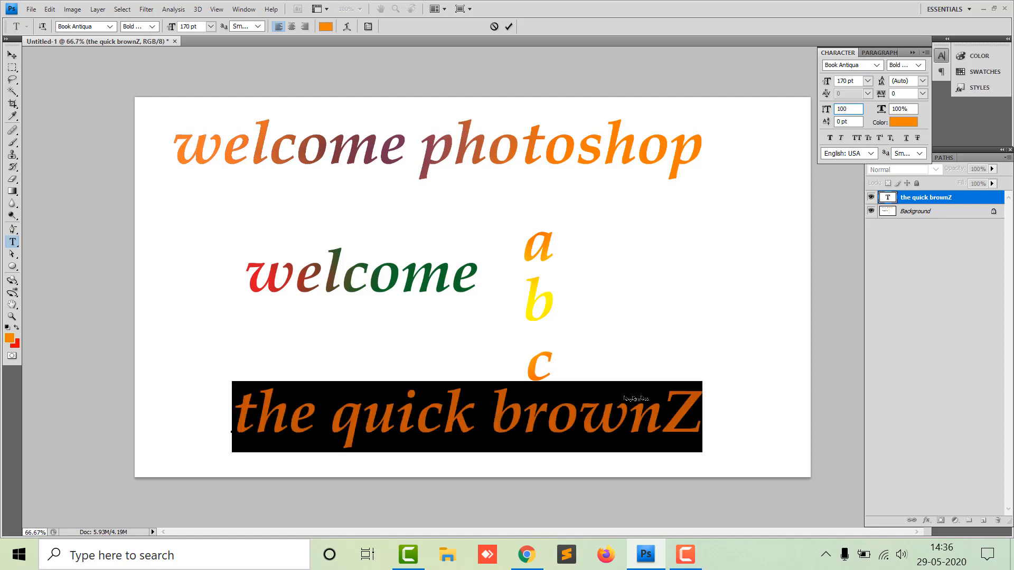
# Try horizontal scales of 110% and 120% on the selected text, and return it to 100%.
pyautogui.click(897, 109)
pyautogui.press('BackSpace')
pyautogui.write('1')
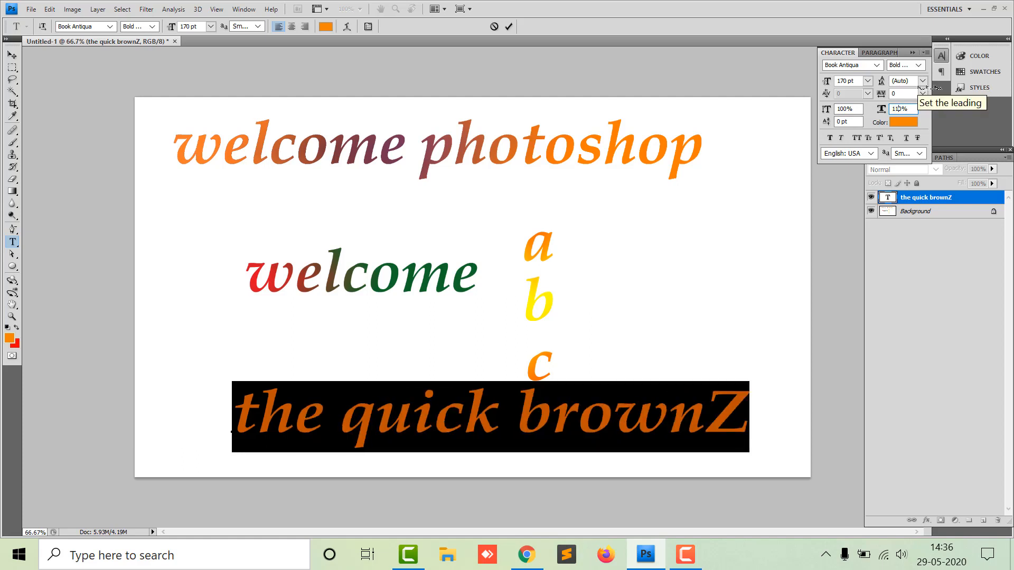
pyautogui.press('BackSpace')
pyautogui.write('2')
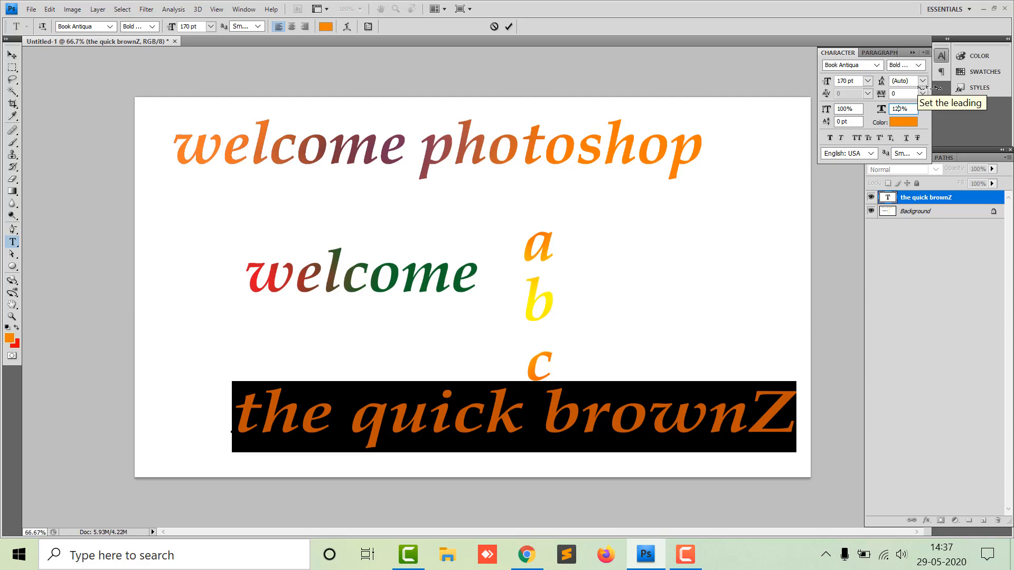
pyautogui.press('BackSpace')
pyautogui.write('0')
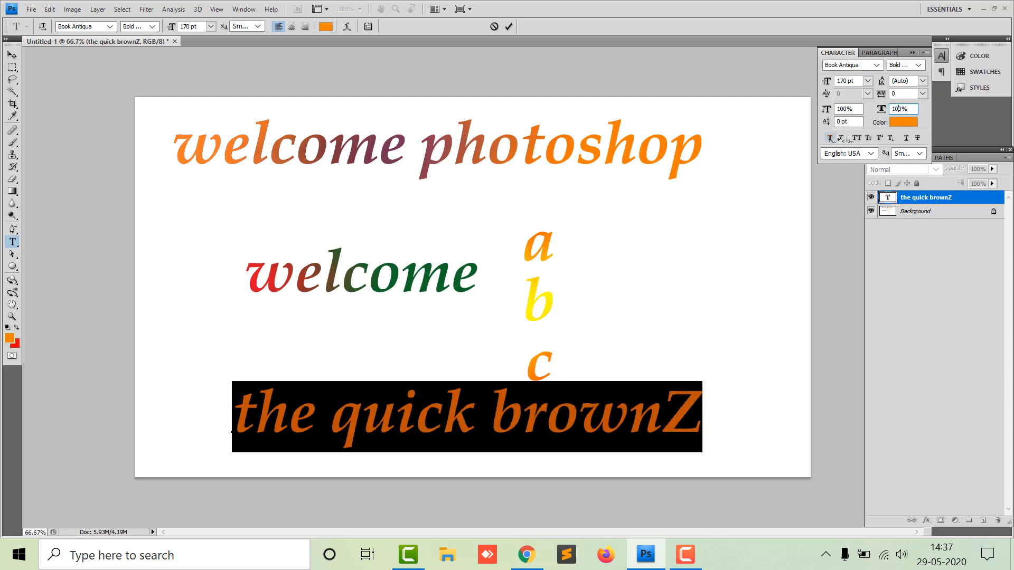
# Apply Faux Bold and Faux Italic to the selected text, and switch it between All Caps and Small Caps.
pyautogui.click(831, 138)
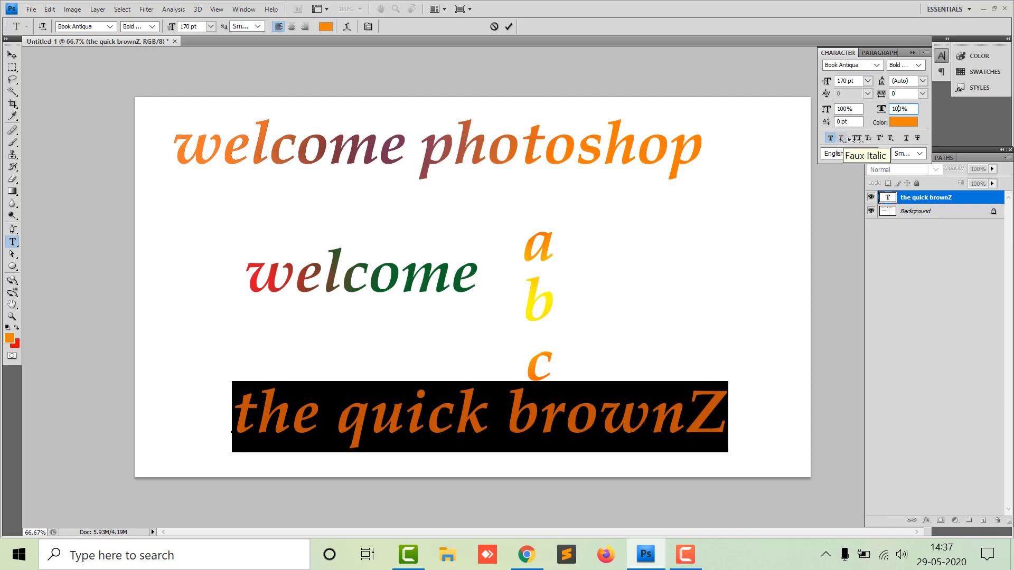
pyautogui.click(842, 138)
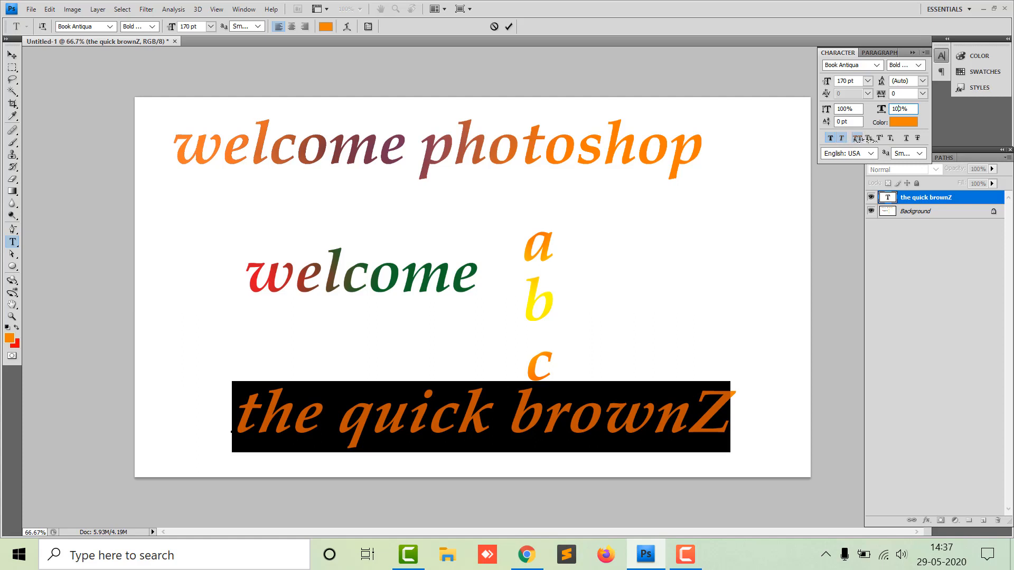
pyautogui.click(856, 138)
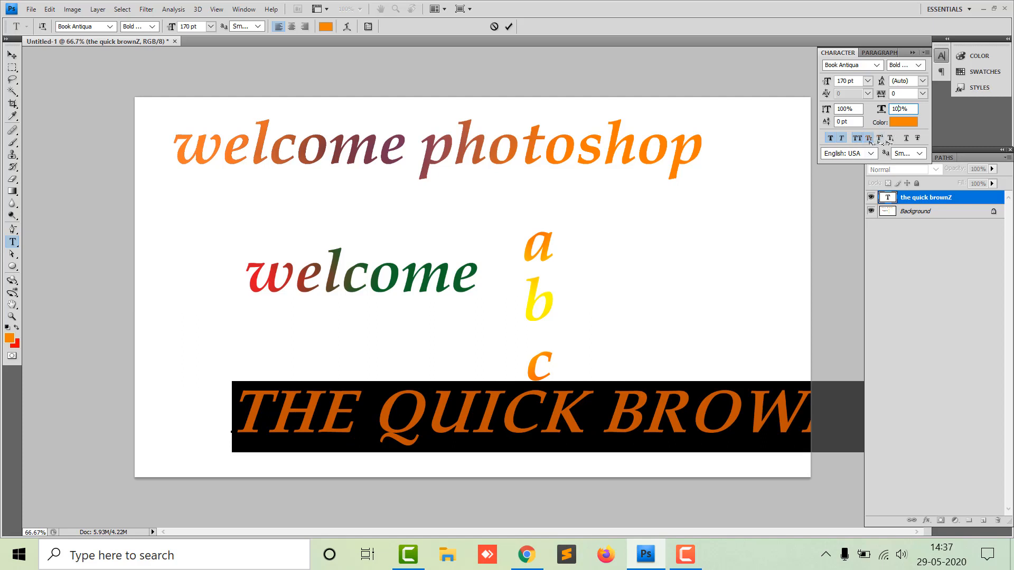
pyautogui.click(869, 137)
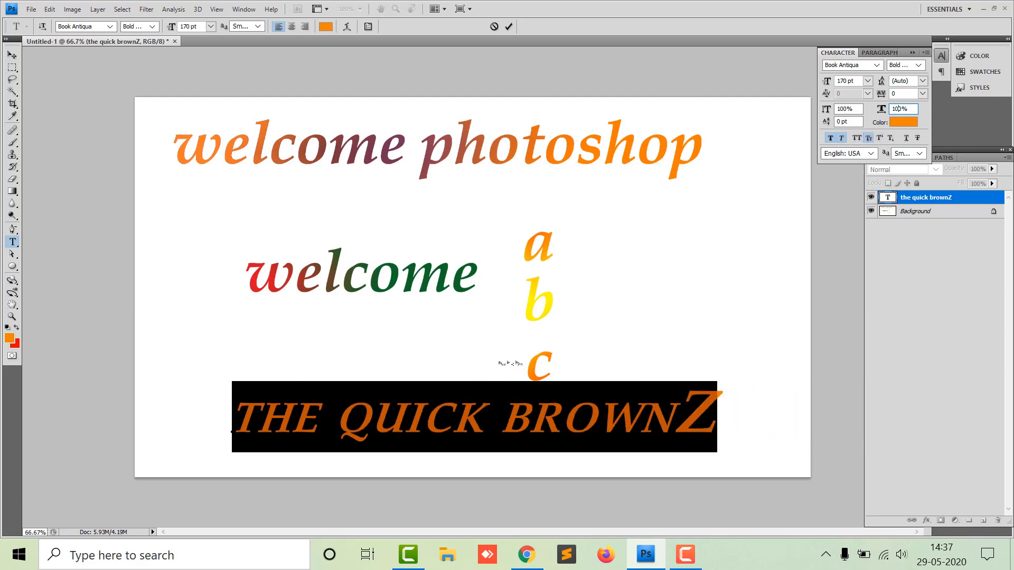
pyautogui.click(857, 138)
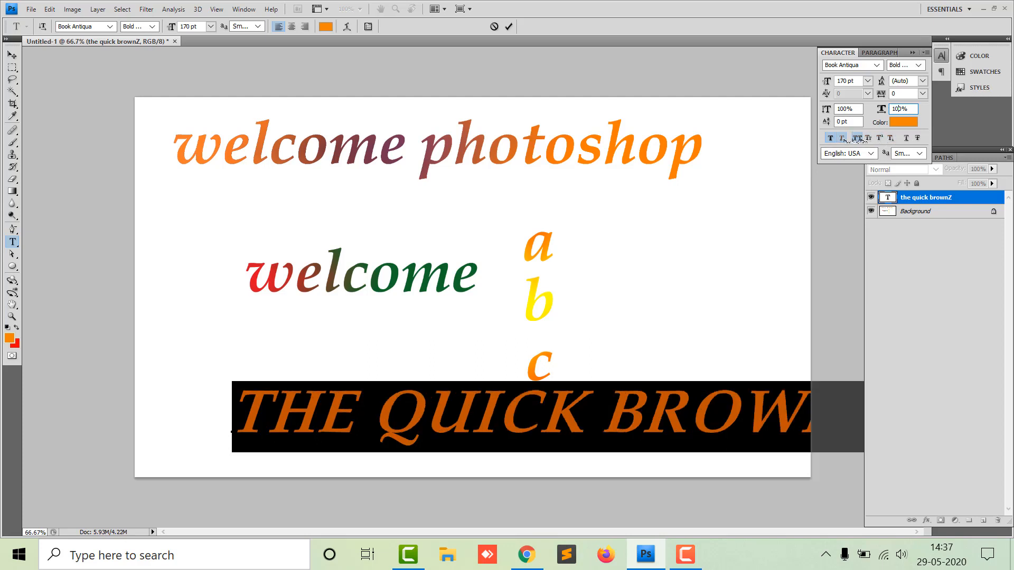
# Remove Faux Italic, Faux Bold and All Caps from the selected text, and apply Small Caps.
pyautogui.click(842, 139)
pyautogui.click(830, 139)
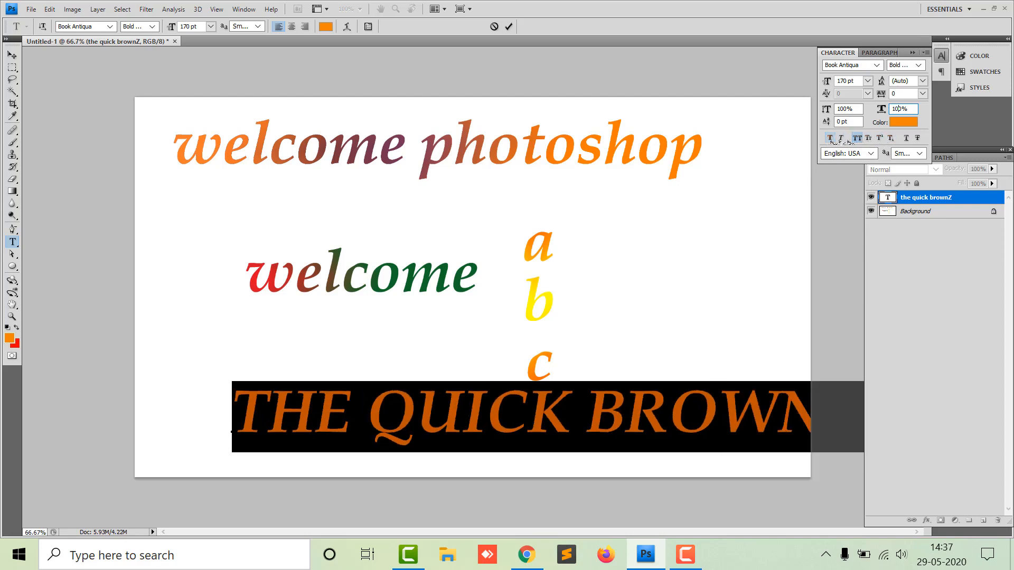
pyautogui.click(857, 138)
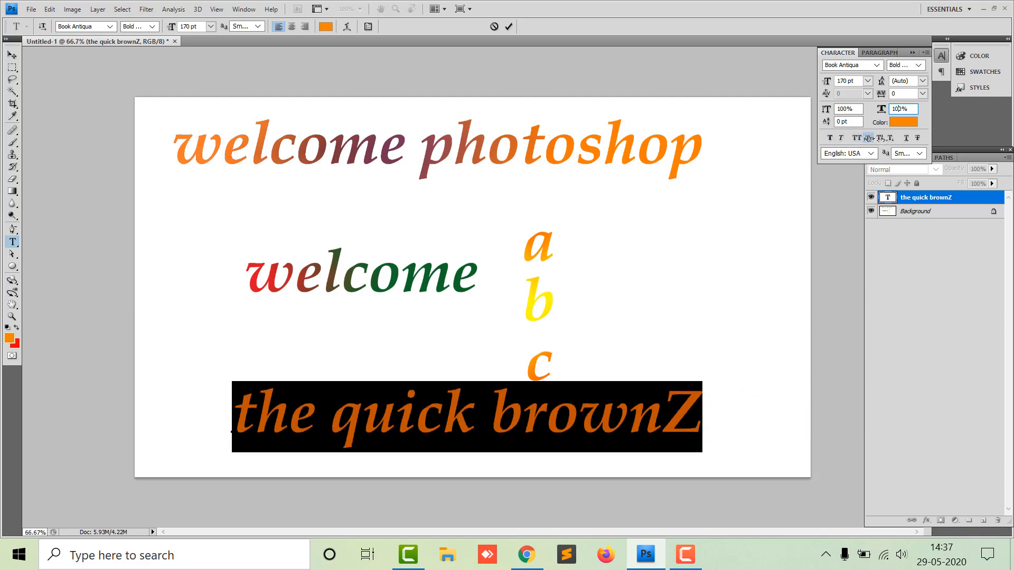
pyautogui.click(868, 137)
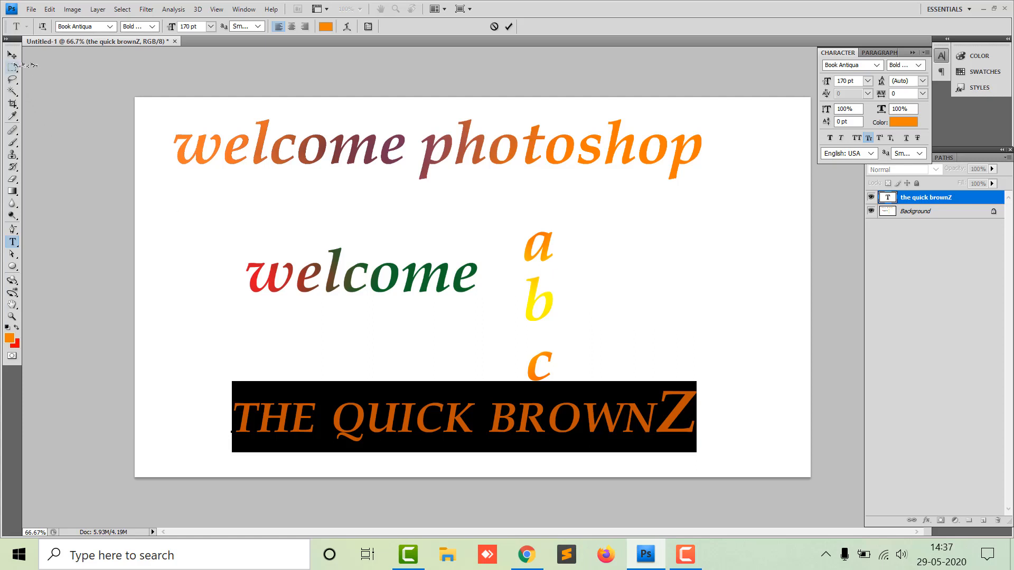
# Commit the text edit and add a new horizontal text reading "10th" below the "welcome photoshop" heading.
pyautogui.click(12, 54)
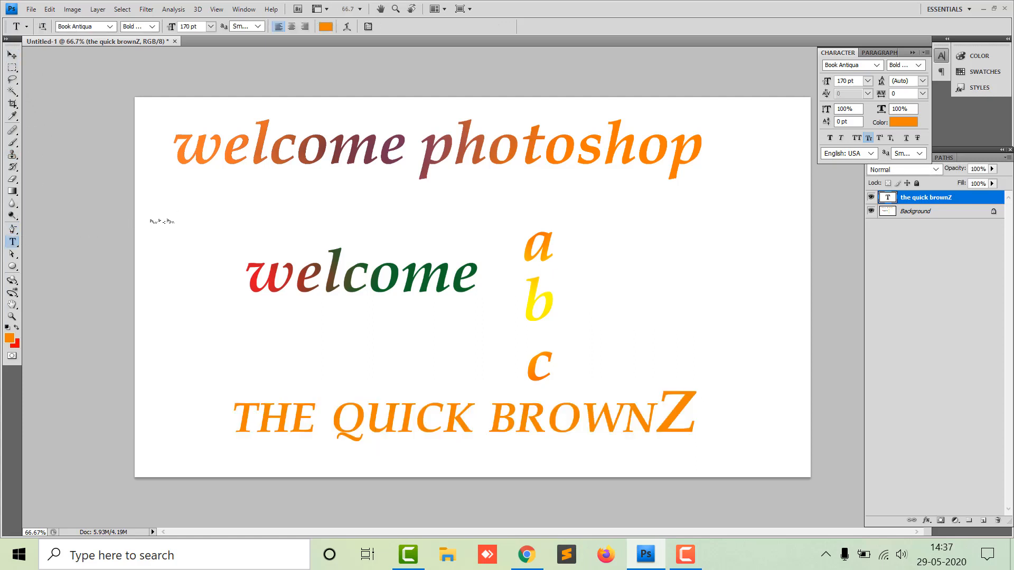
pyautogui.click(167, 220)
pyautogui.write('10th')
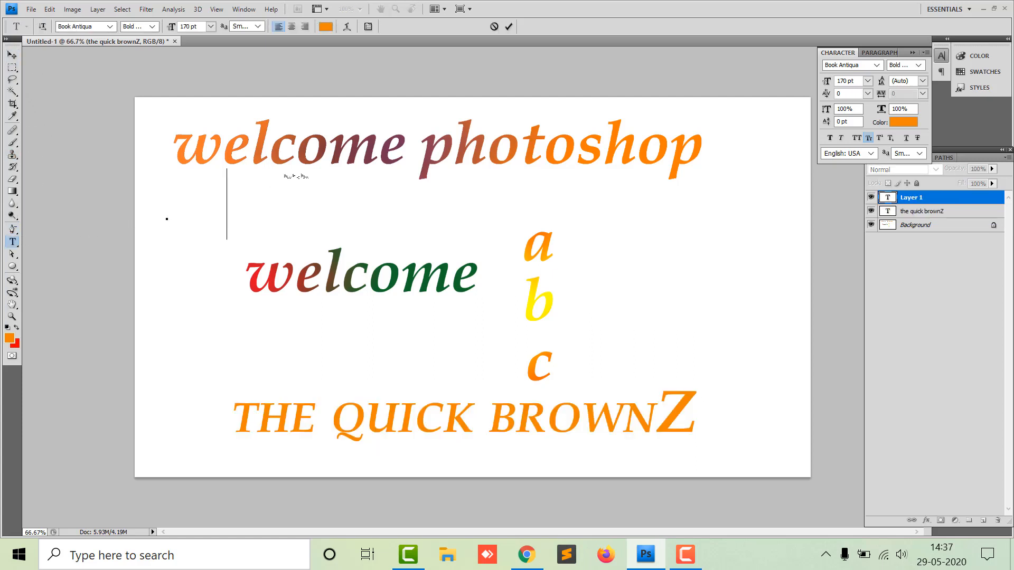
# Alternate the "th" of "10th" between Superscript and Subscript, leave it as Subscript, and commit the text.
pyautogui.moveTo(301, 201); pyautogui.dragTo(228, 204)
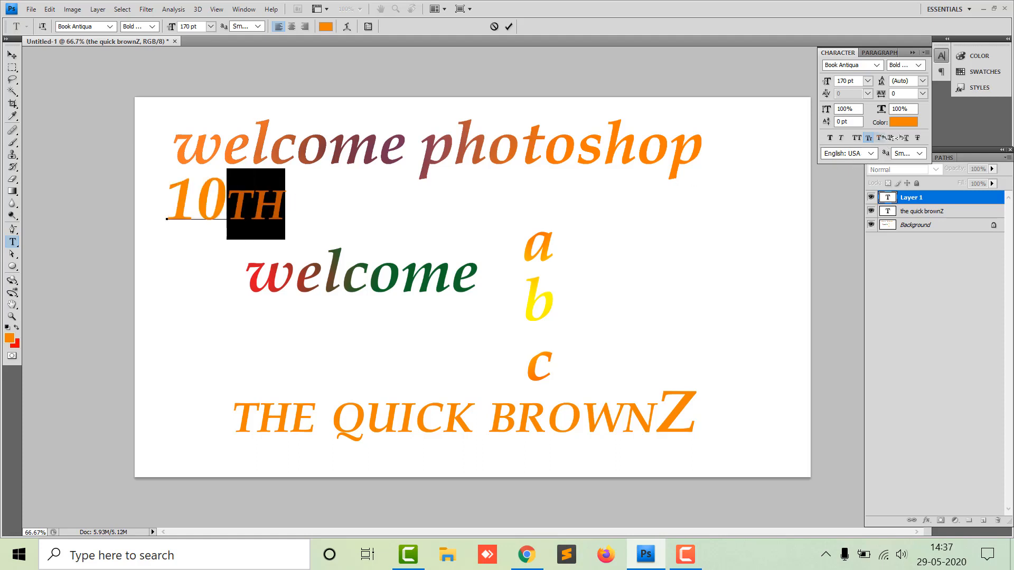
pyautogui.click(880, 138)
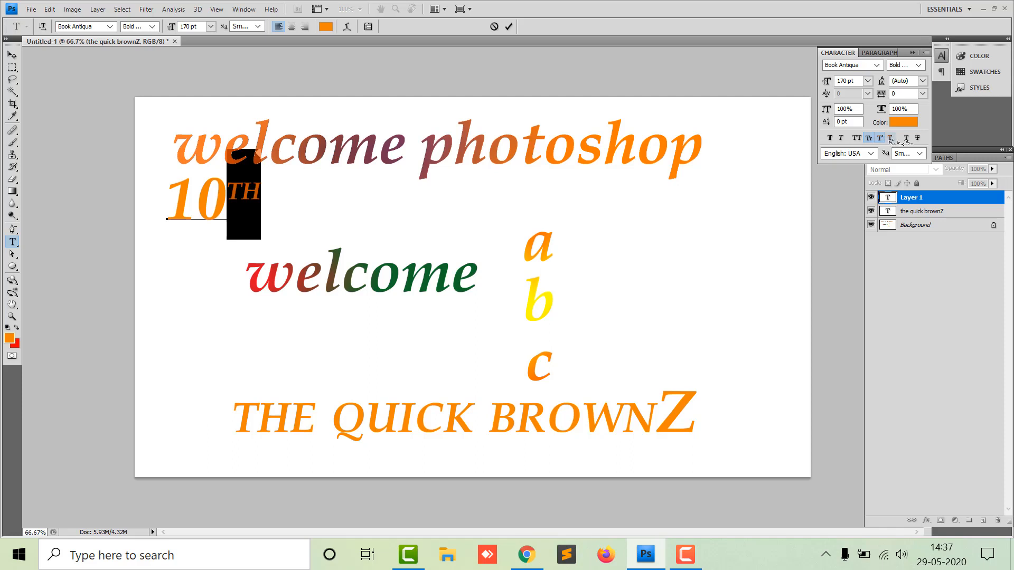
pyautogui.click(892, 138)
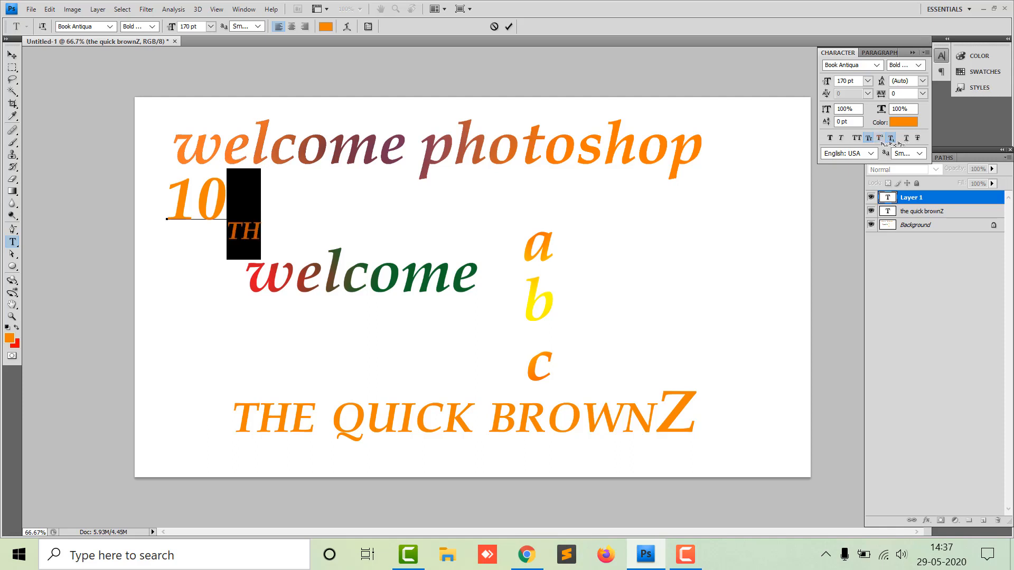
pyautogui.click(880, 139)
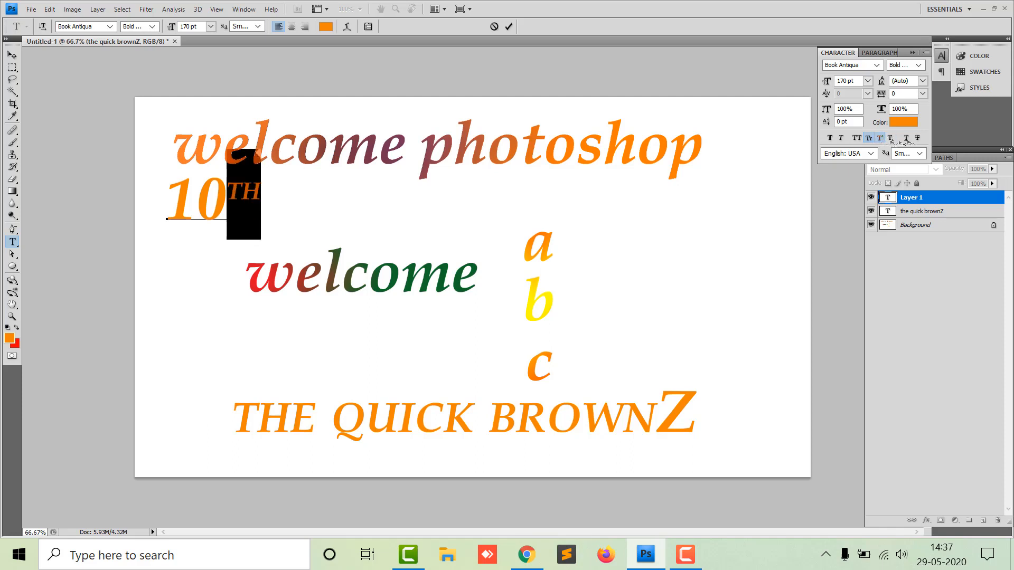
pyautogui.click(891, 138)
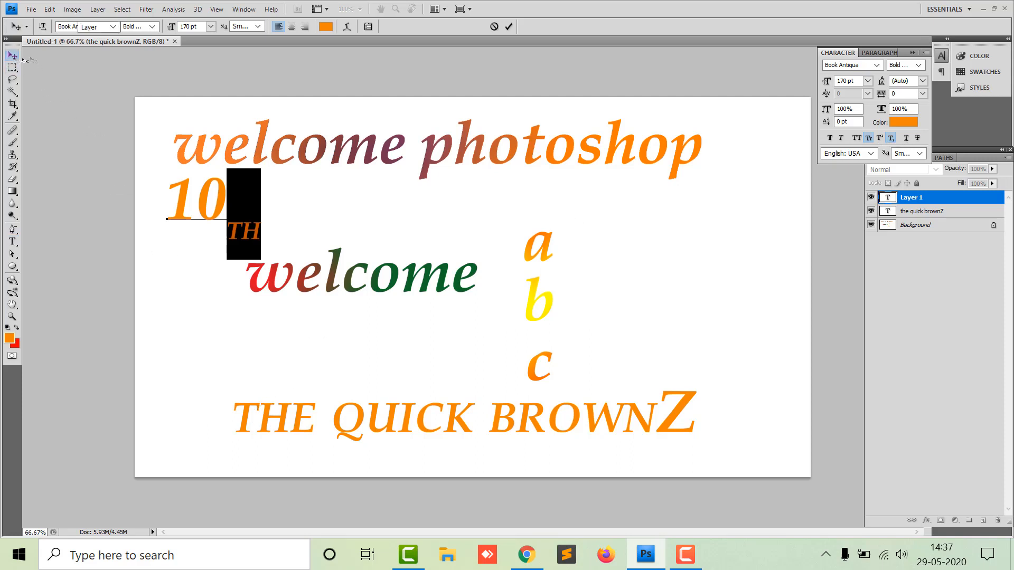
pyautogui.click(13, 55)
# Apply Underline and Strikethrough to the whole "the quick brownZ" text.
pyautogui.press('t')
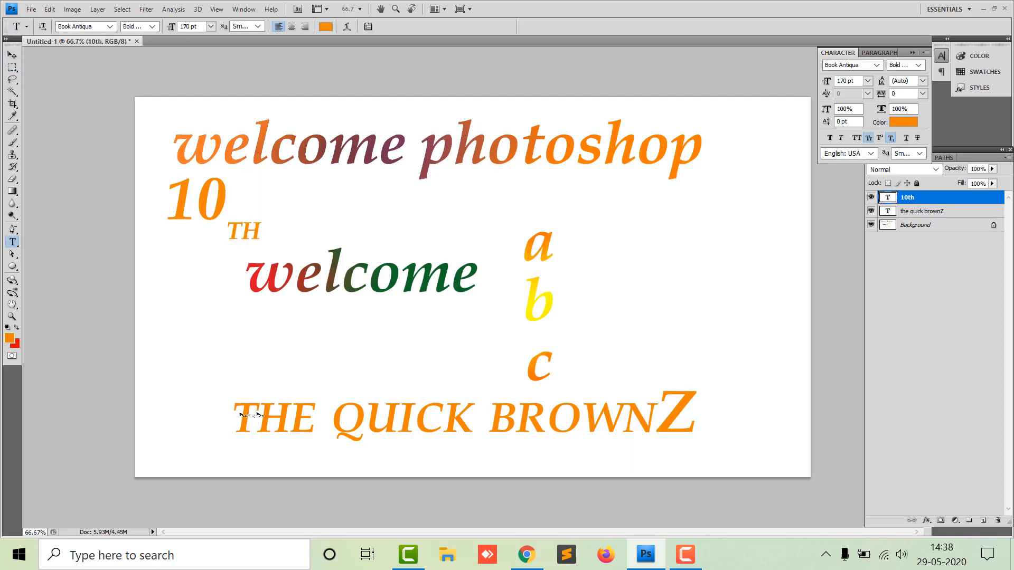
pyautogui.moveTo(234, 430); pyautogui.dragTo(756, 434)
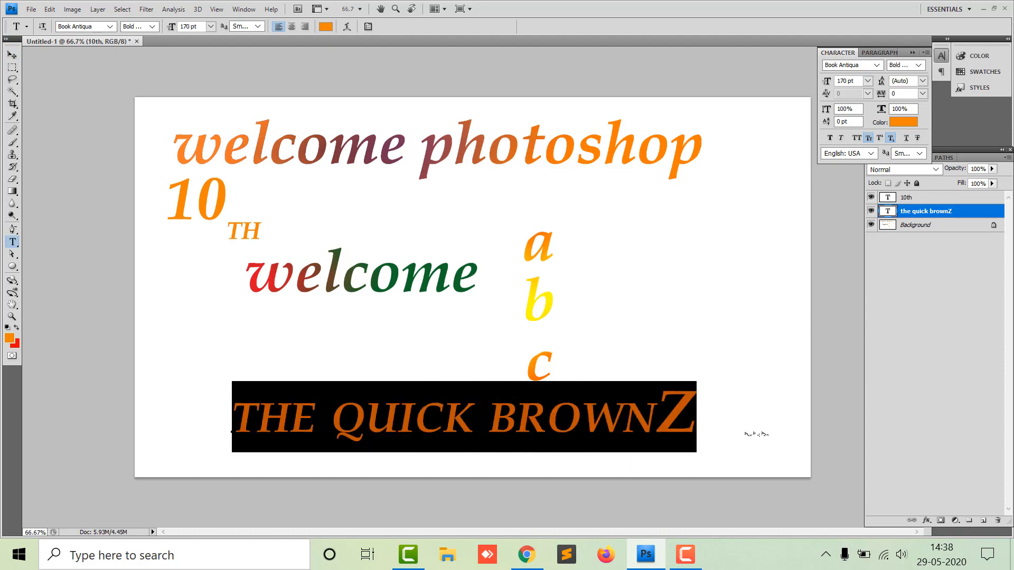
pyautogui.click(907, 139)
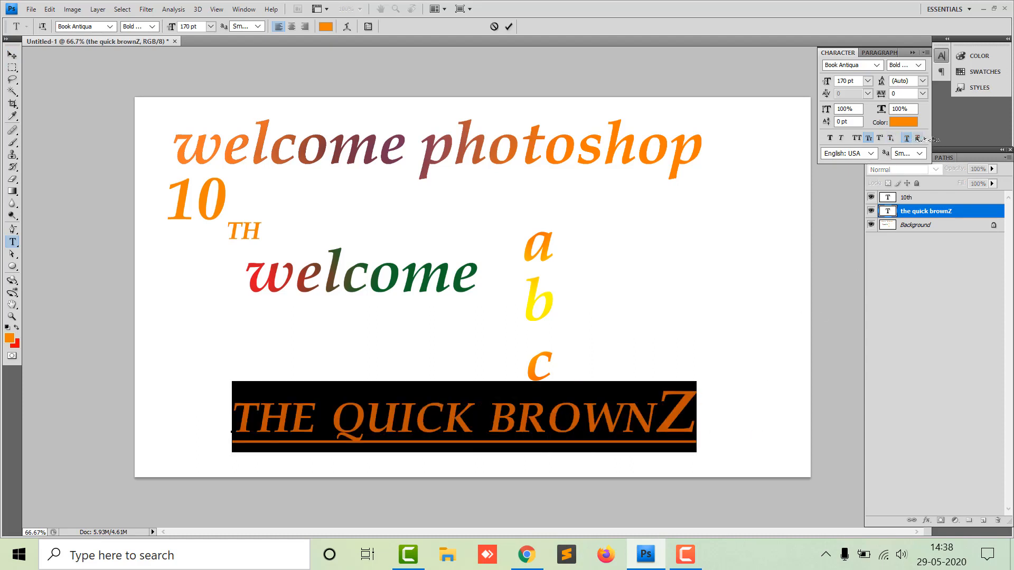
pyautogui.click(918, 138)
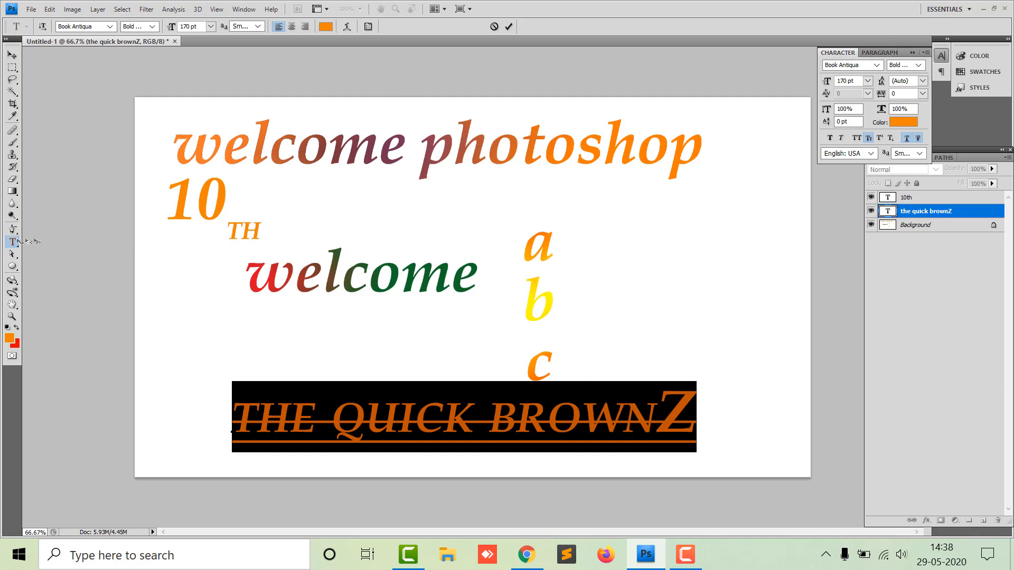
# Review the available type tool variants and keep the Horizontal Type Tool selected.
pyautogui.click(13, 241)
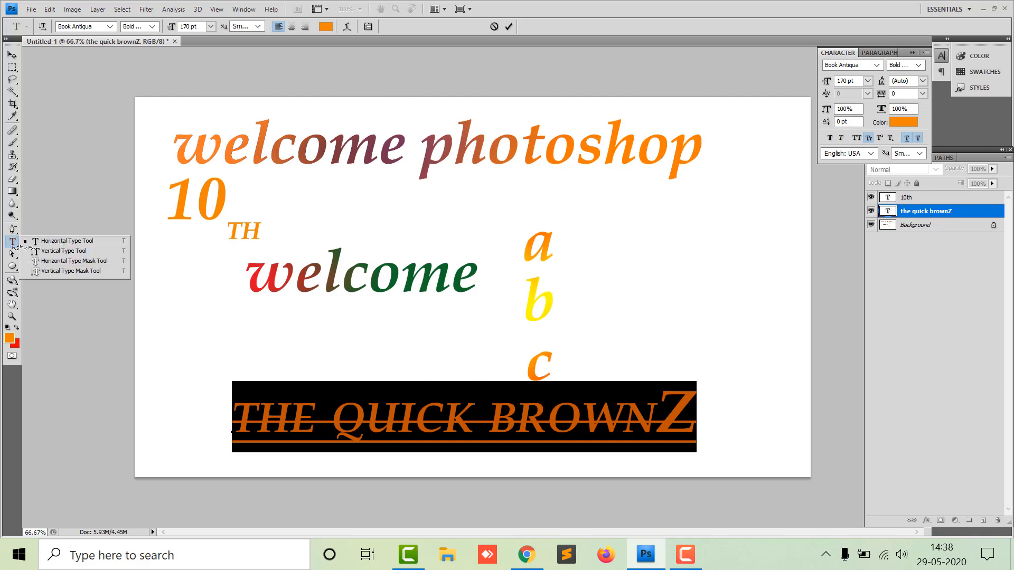
pyautogui.click(16, 246)
pyautogui.click(13, 244)
pyautogui.click(32, 241)
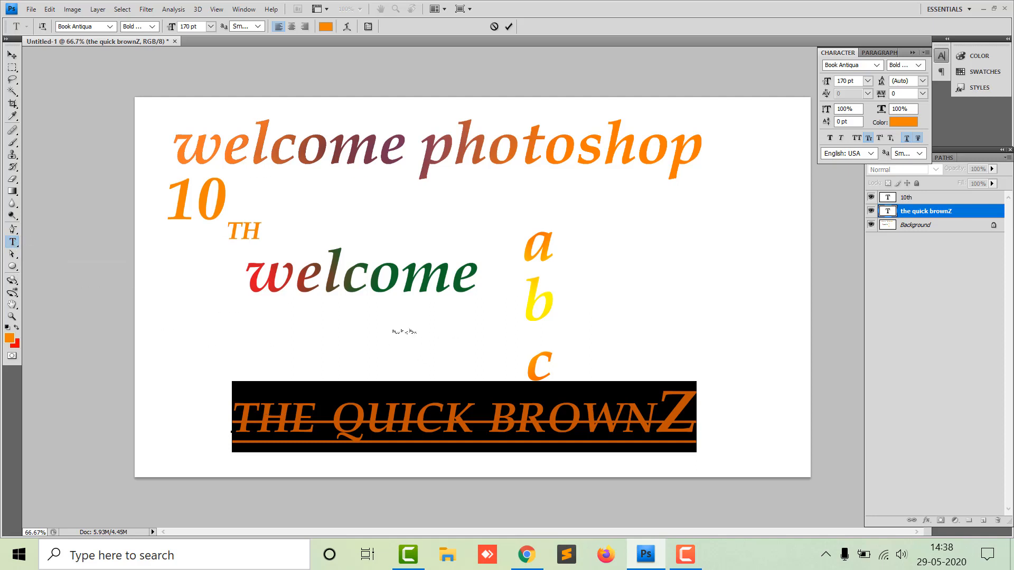